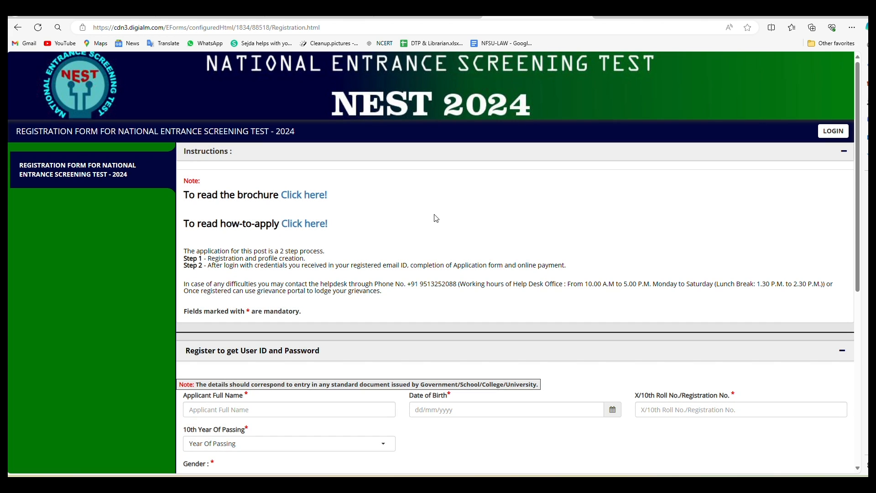
Step: Enter the applicant's full name in Applicant Full Name
left_click(310, 201)
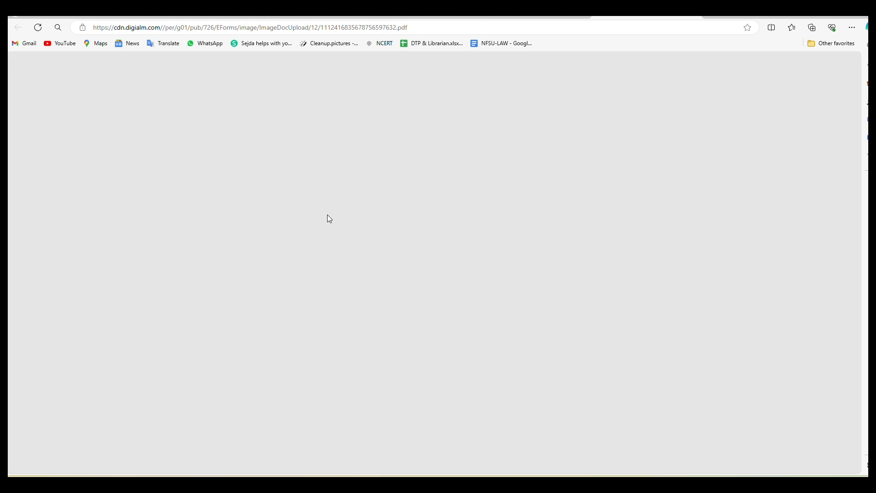
scroll(329, 208, "up", 4)
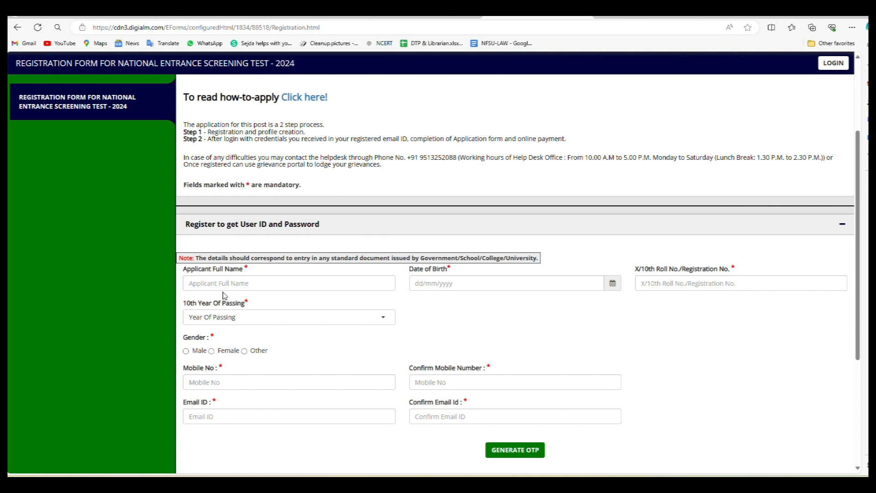
left_click(234, 283)
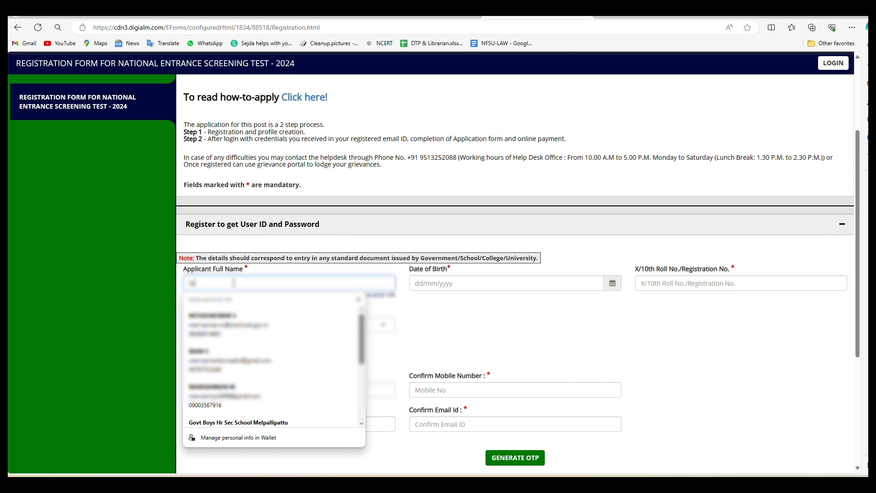
type("MANIVANNAN")
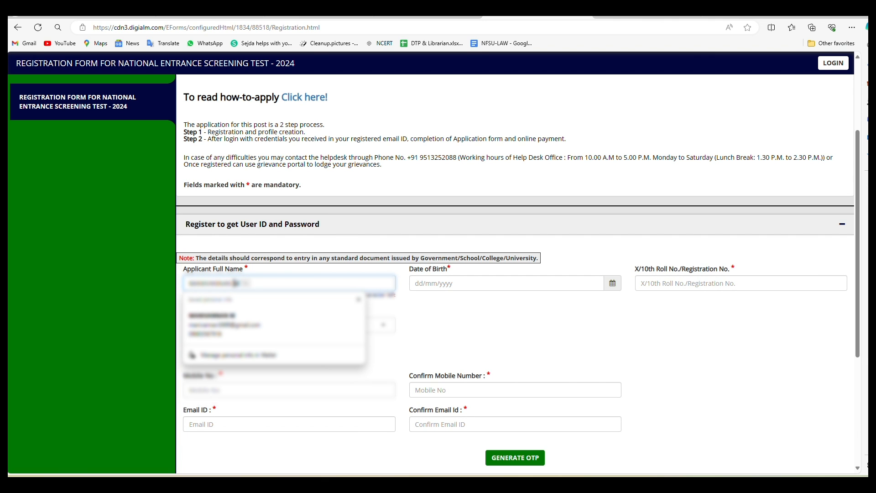
left_click(438, 283)
left_click(457, 154)
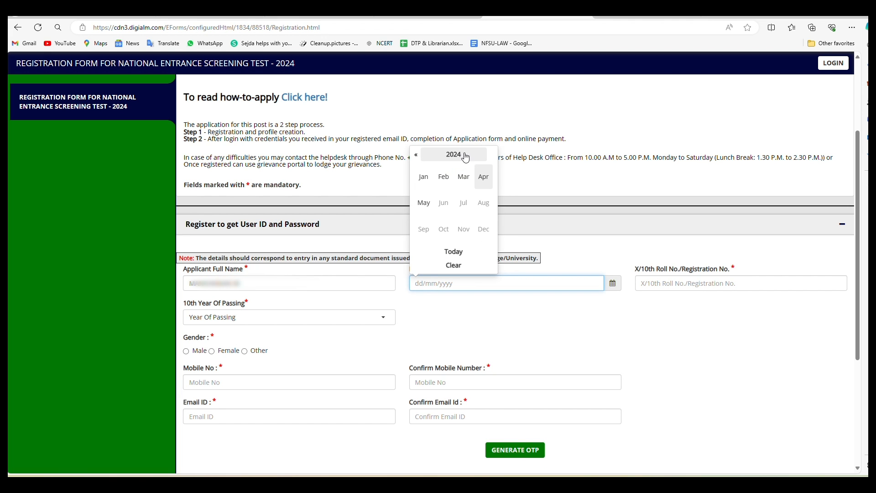
left_click(457, 155)
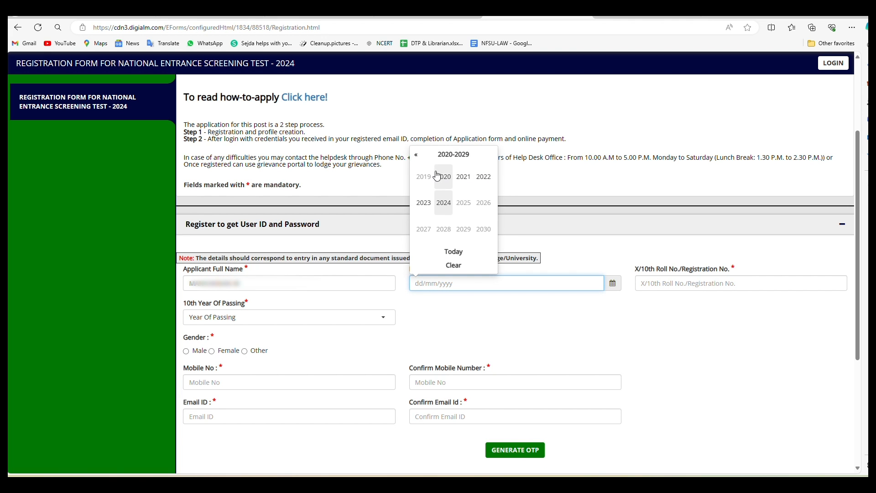
left_click(417, 155)
left_click(417, 155)
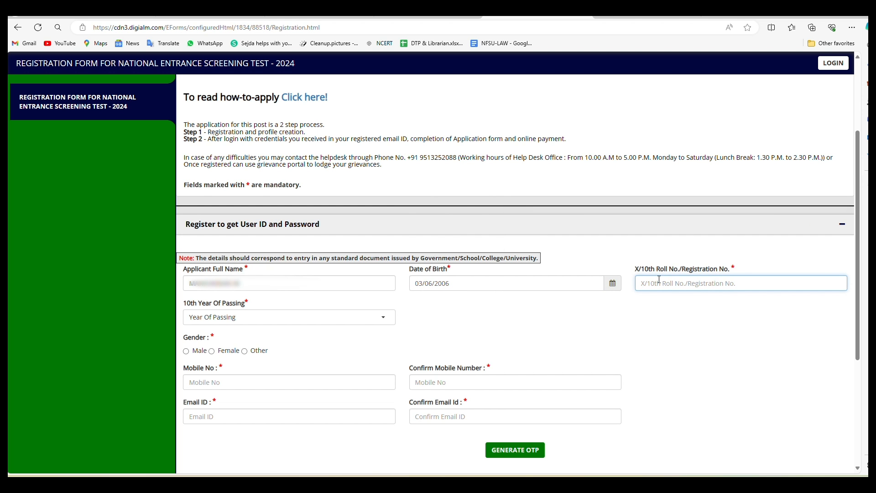
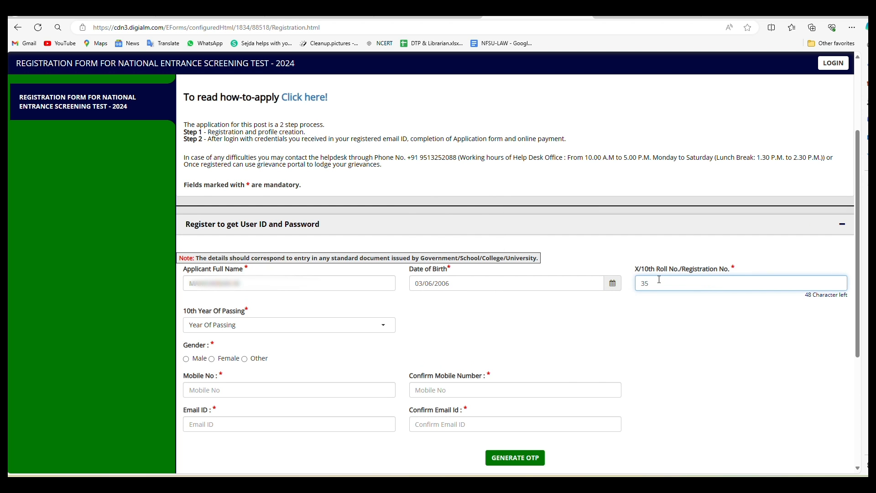
Step: Choose 2022 as the 10th Year Of Passing
left_click(238, 254)
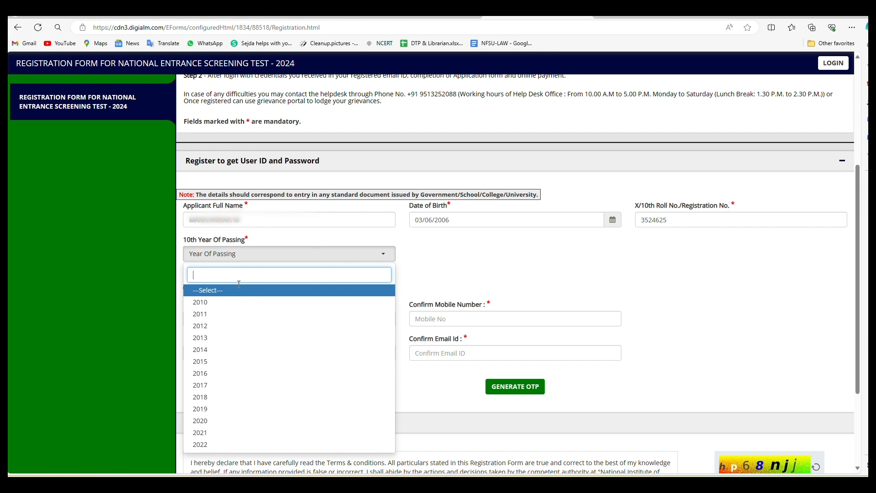
scroll(237, 329, "down", 1)
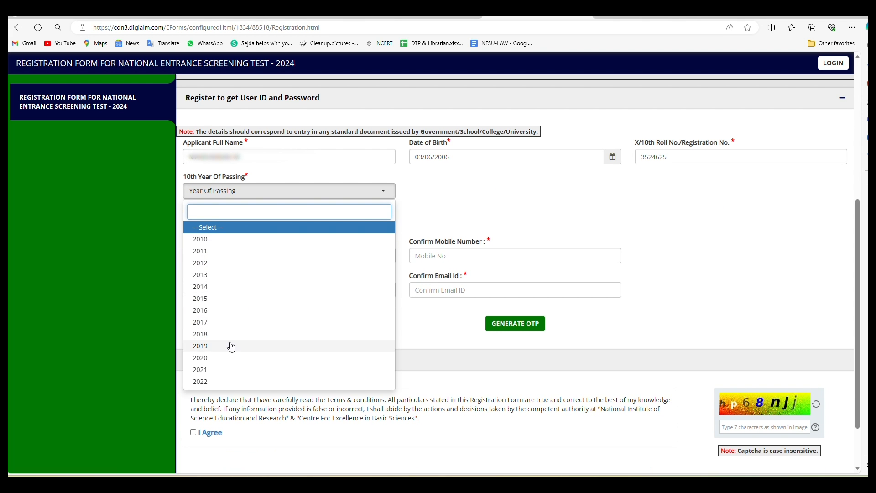
left_click(225, 383)
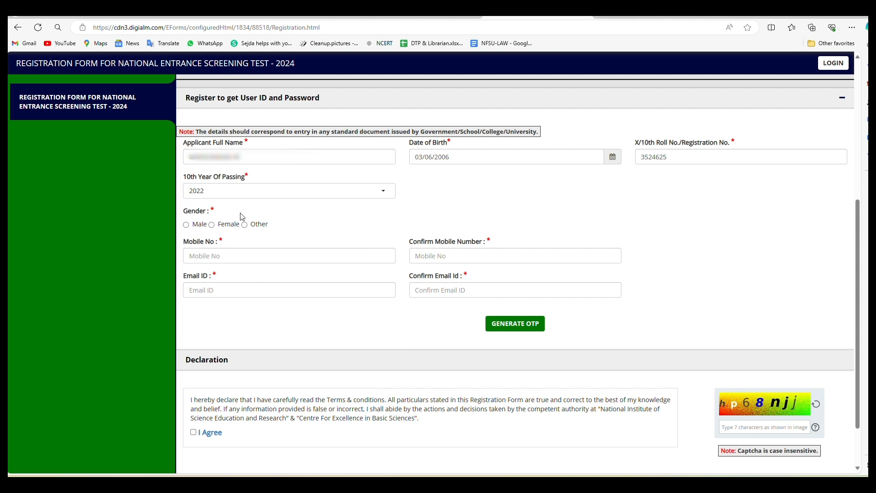
Step: Select Male as gender and enter the mobile number in both mobile fields
left_click(186, 225)
left_click(240, 256)
left_click(240, 257)
type("9882")
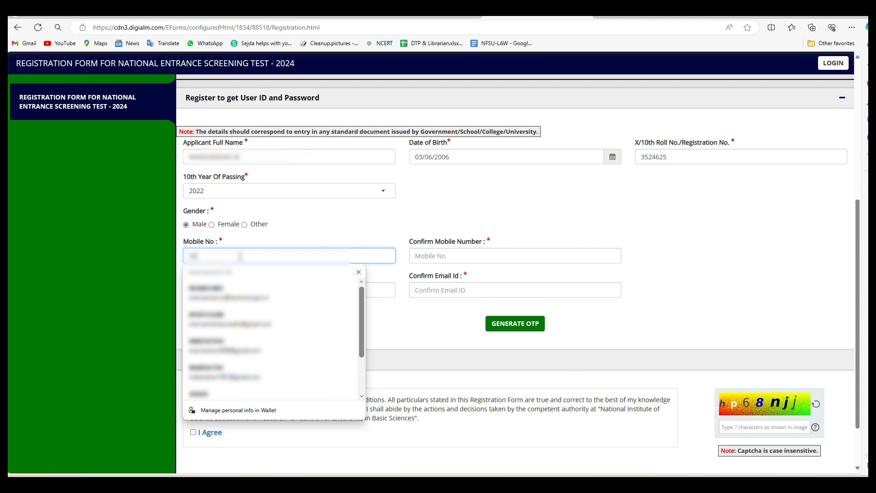
type("?????")
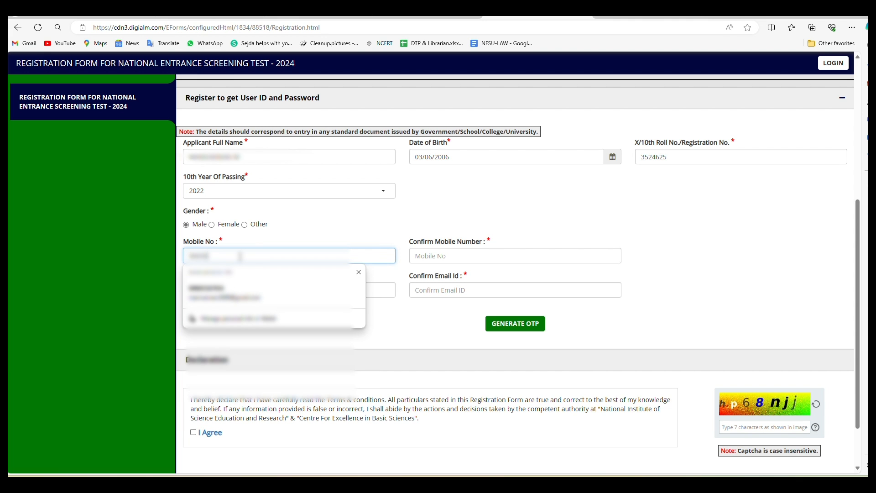
type("?")
left_click(420, 257)
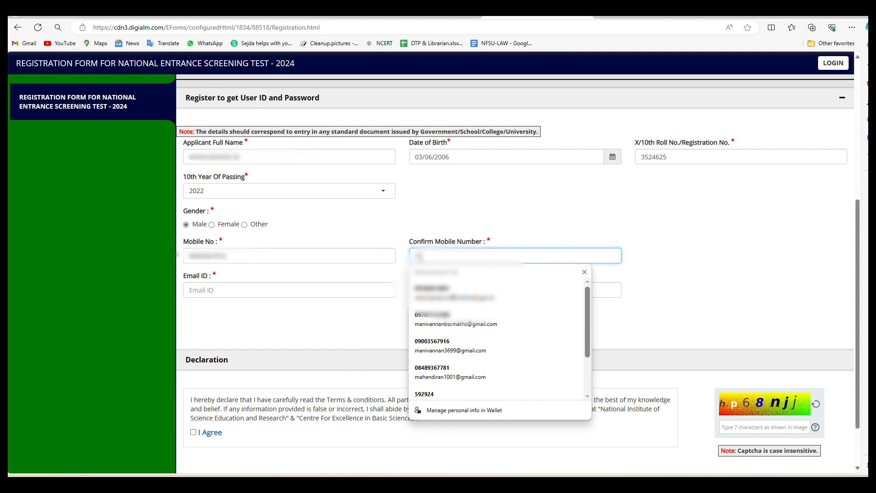
type("9882????")
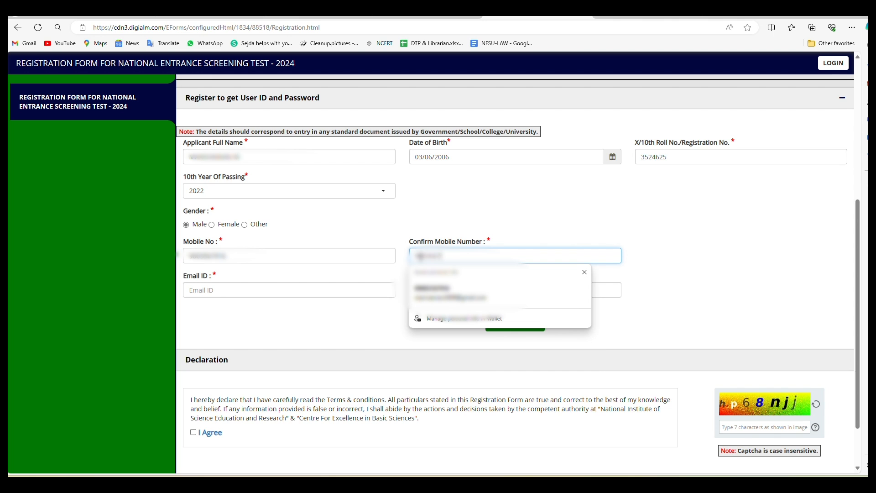
type("??")
Step: Enter the applicant's e-mail address and its confirmation
left_click(280, 291)
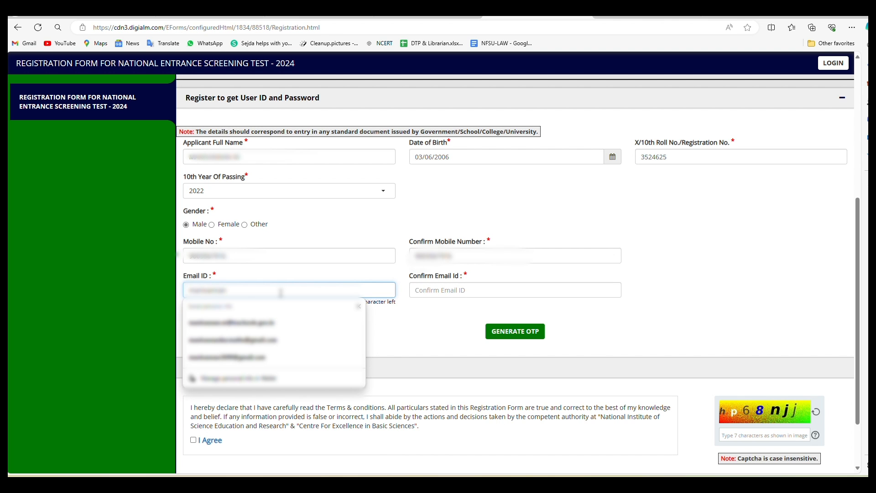
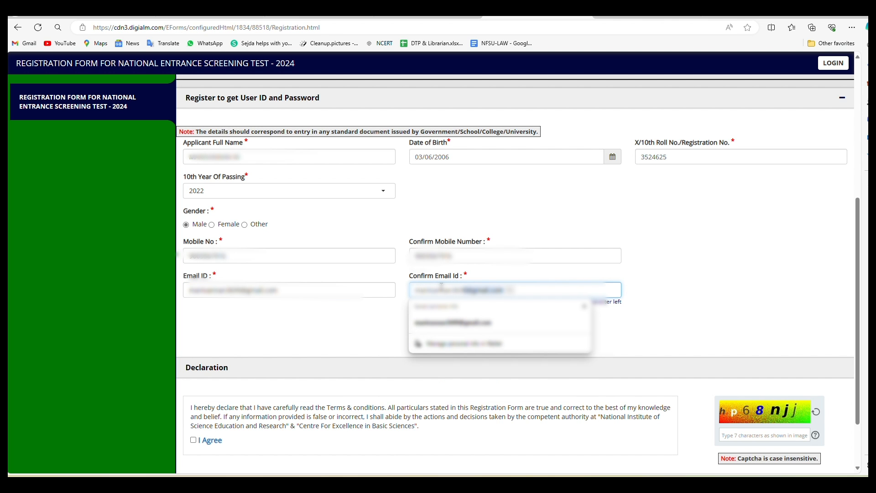
key("Tab")
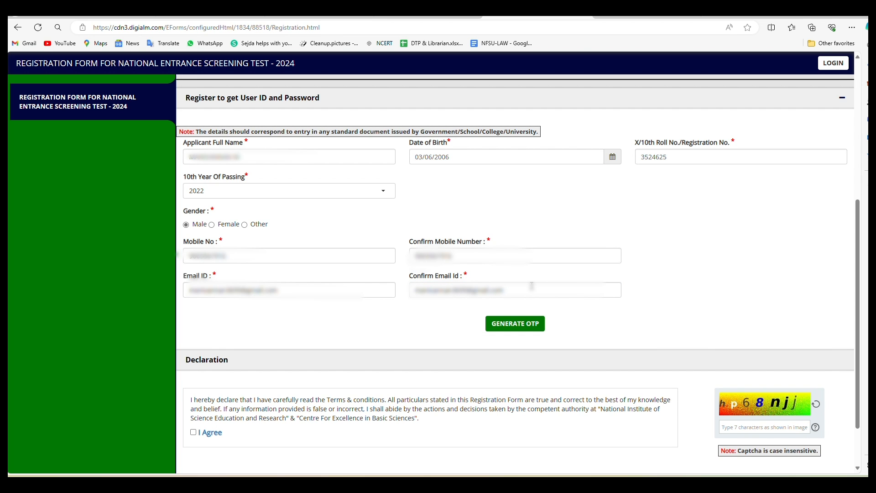
Step: Request an OTP via the captcha, enter the received code, and validate it
left_click(515, 323)
type("VW3iatX")
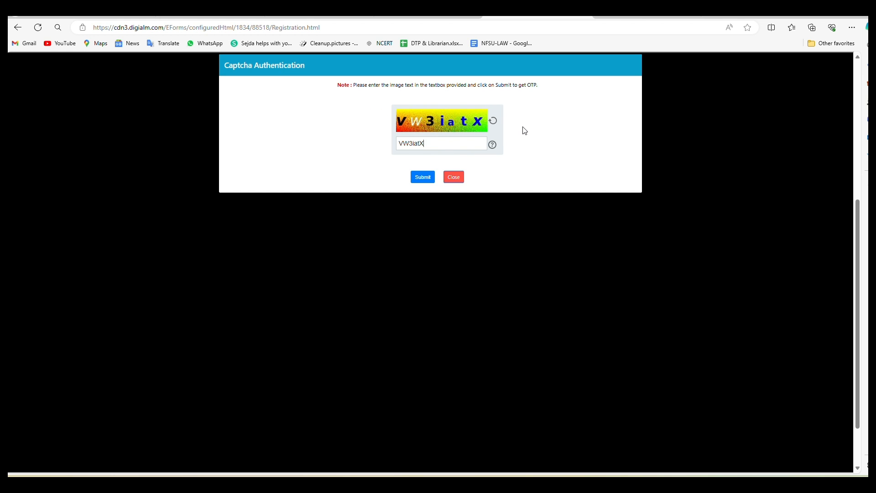
left_click(422, 183)
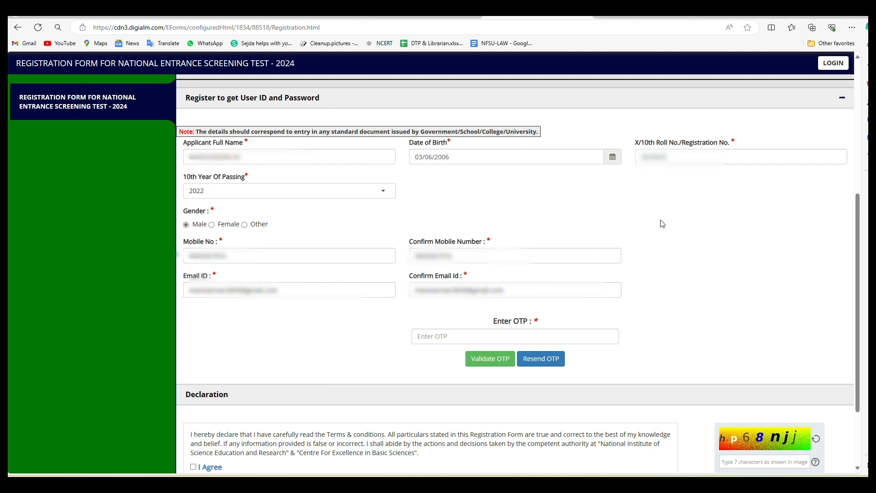
left_click(430, 336)
type("1")
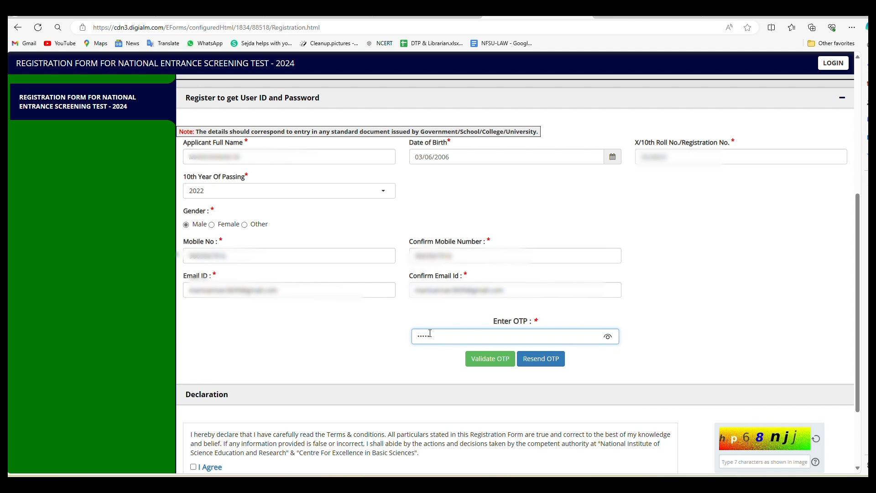
left_click(483, 361)
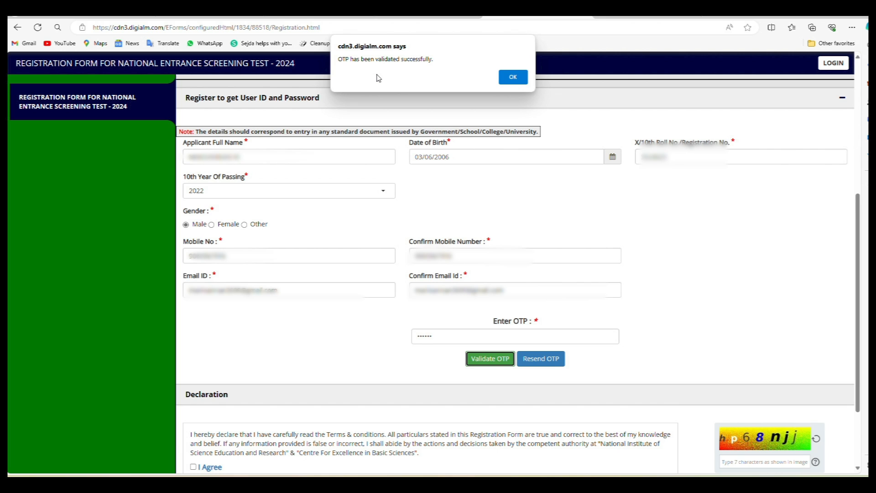
left_click(516, 80)
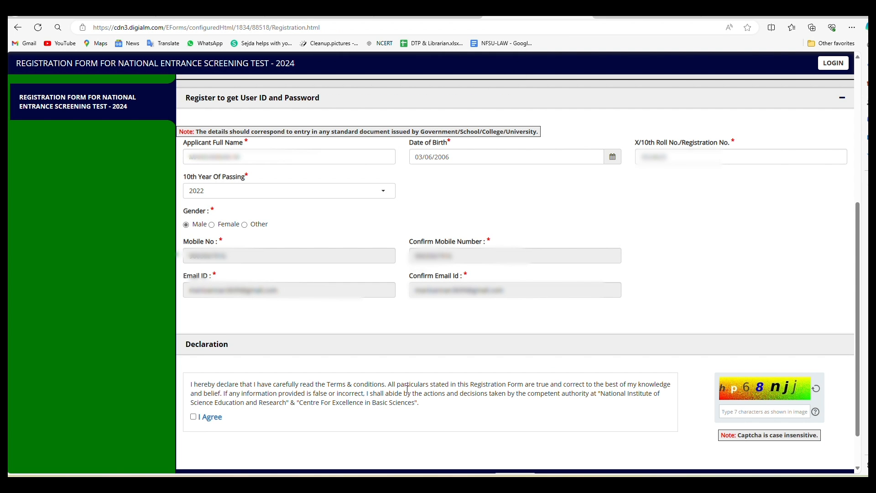
Step: Accept the declaration, enter the captcha, and show the details for reverification
left_click(194, 417)
type("hp68njj")
scroll(692, 370, "down", 1)
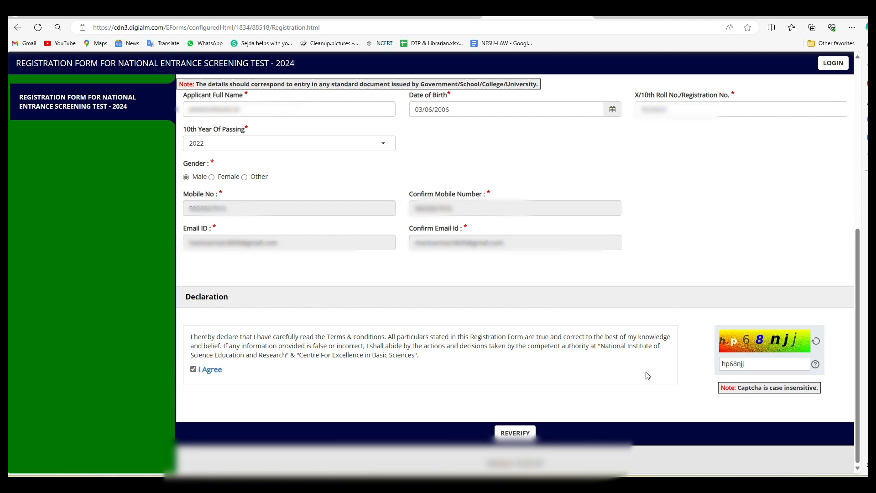
left_click(516, 433)
scroll(259, 255, "down", 4)
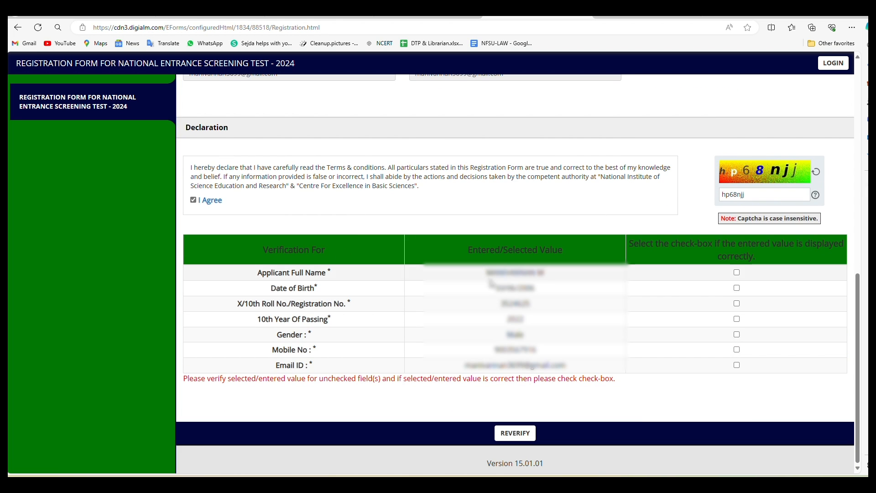
Step: Confirm all seven details (name, birth date, roll no., year, gender, mobile, e-mail) and submit
left_click(737, 272)
left_click(737, 290)
left_click(738, 304)
left_click(738, 320)
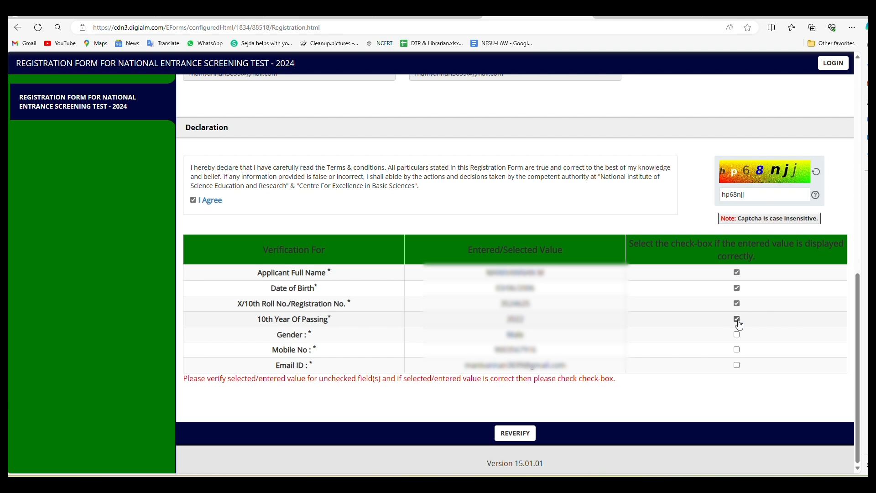
left_click(738, 336)
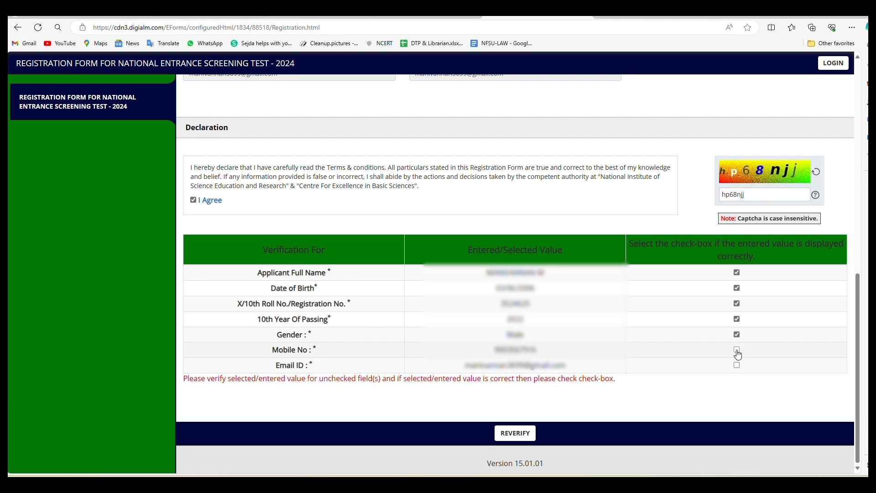
left_click(738, 350)
left_click(737, 365)
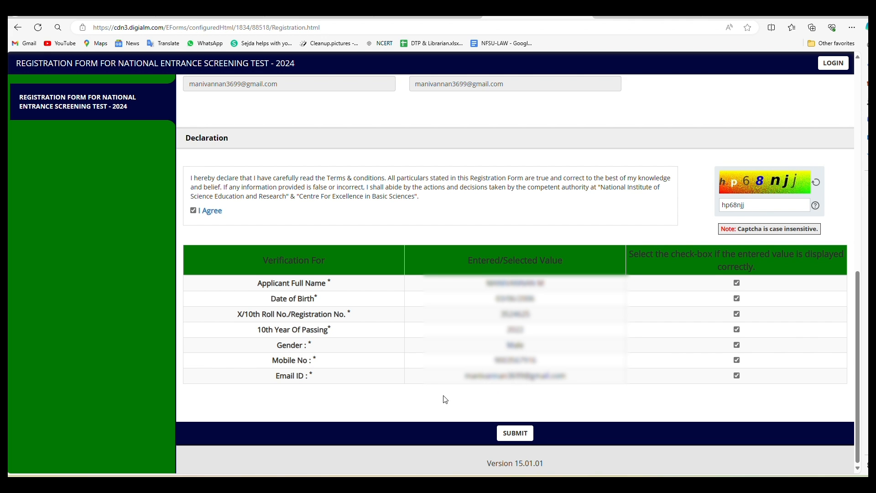
left_click(501, 431)
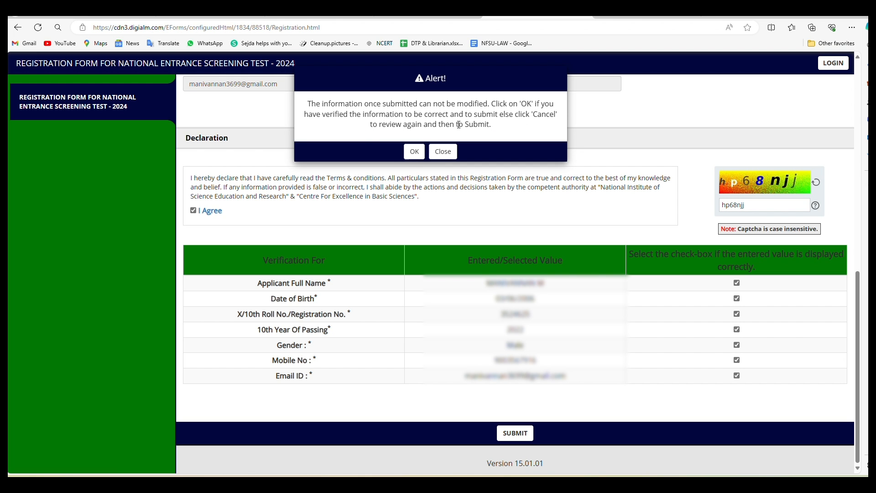
left_click(414, 151)
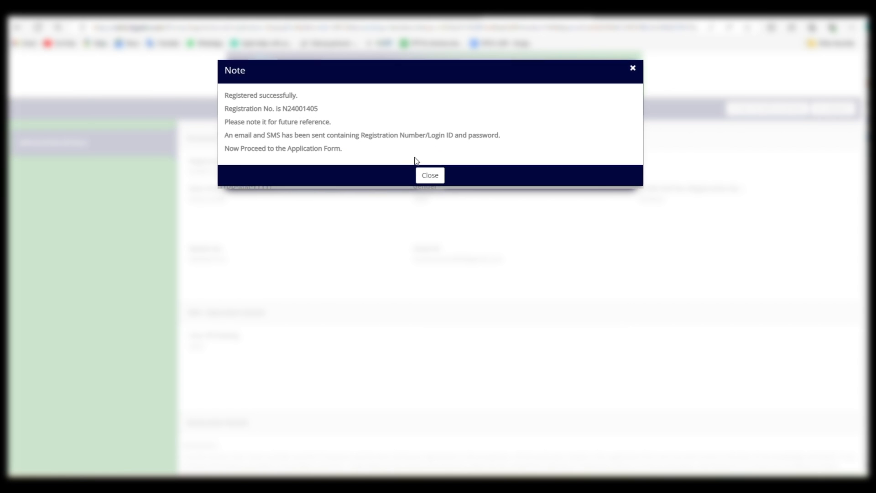
Step: Close the 'Registered successfully' note and go to the application form
left_click(430, 175)
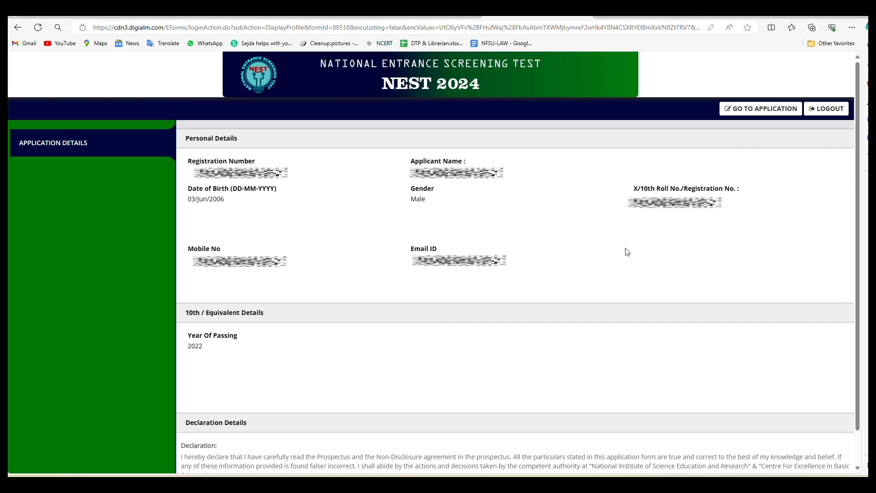
left_click(770, 112)
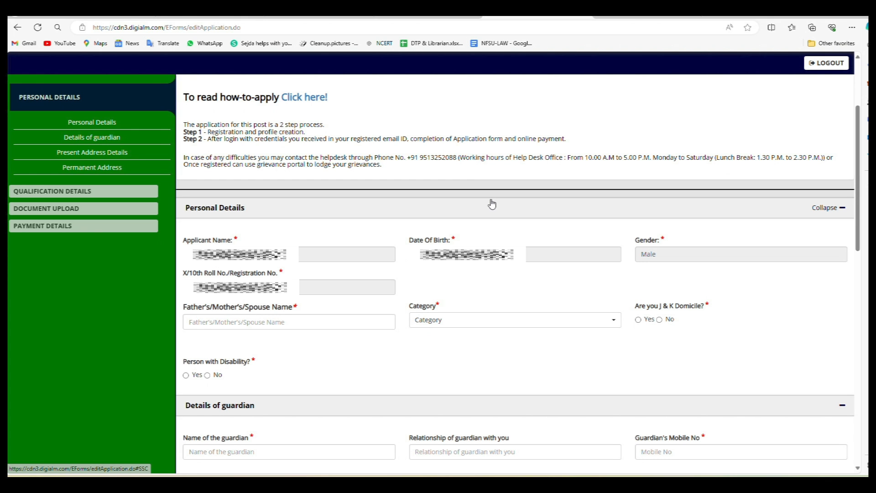
Step: Enter the parent's name, choose OBC-NCL category, and answer No for J&K domicile
left_click(274, 322)
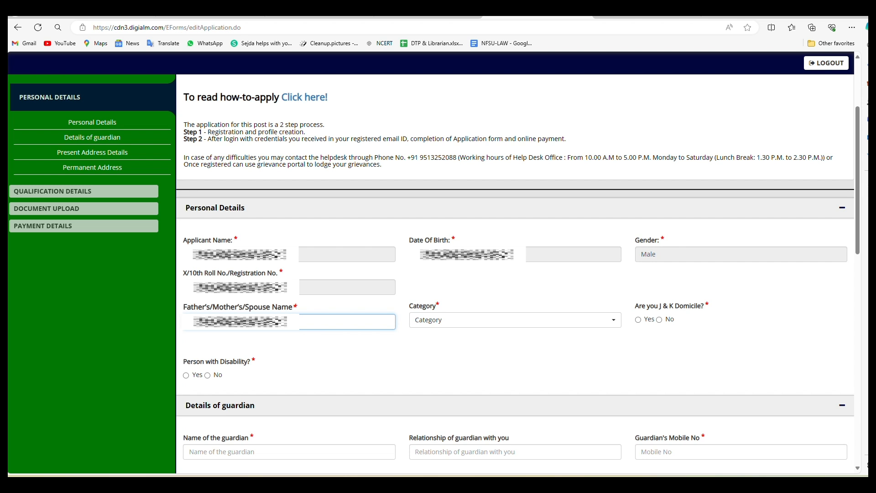
left_click(314, 309)
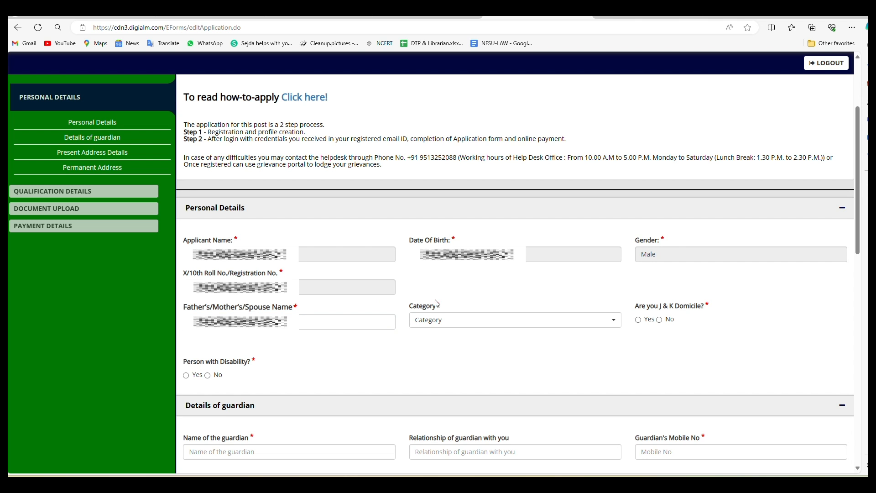
left_click(448, 325)
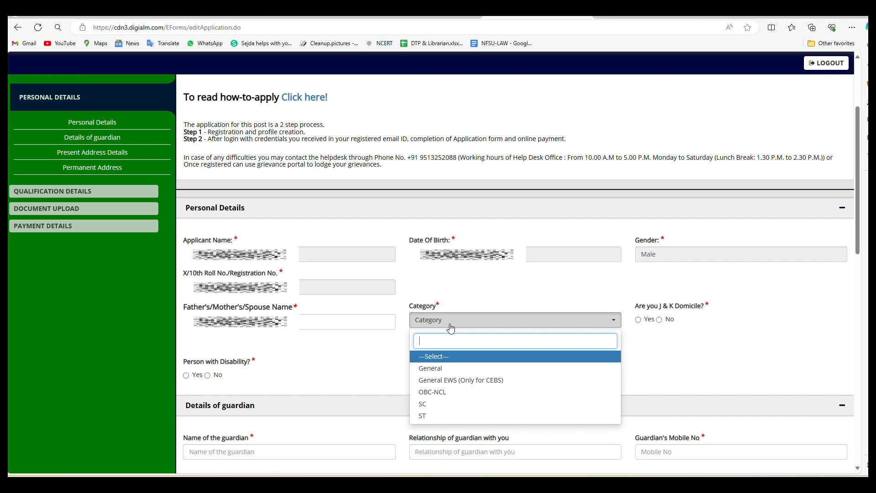
left_click(447, 399)
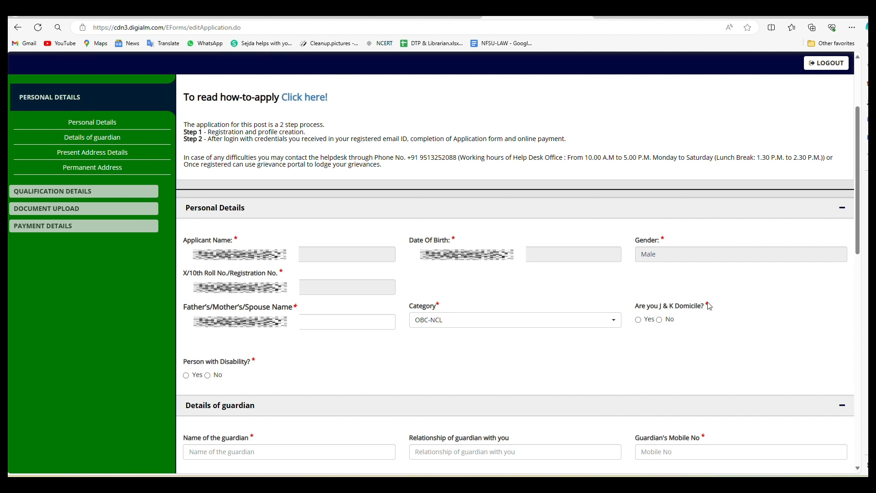
left_click(660, 321)
scroll(632, 342, "down", 2)
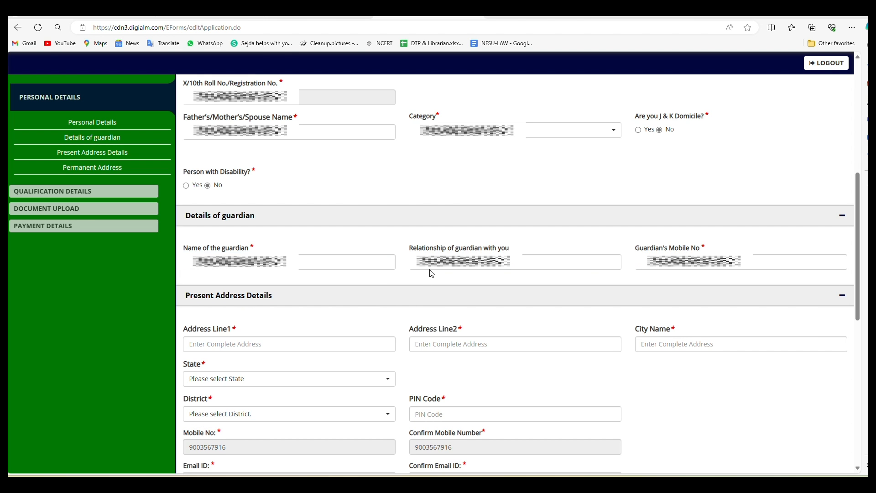
Step: Fill in the guardian relationship and mobile fields down to the address lines
left_click(516, 262)
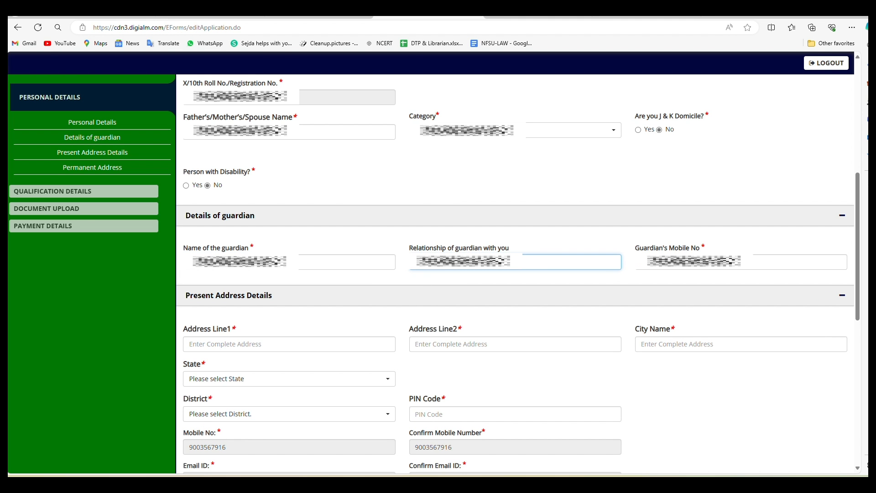
type("Fa")
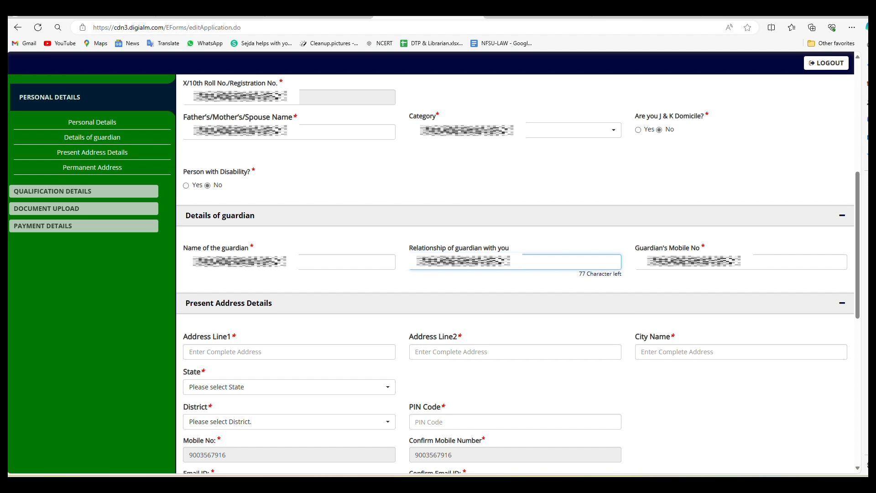
key("Tab")
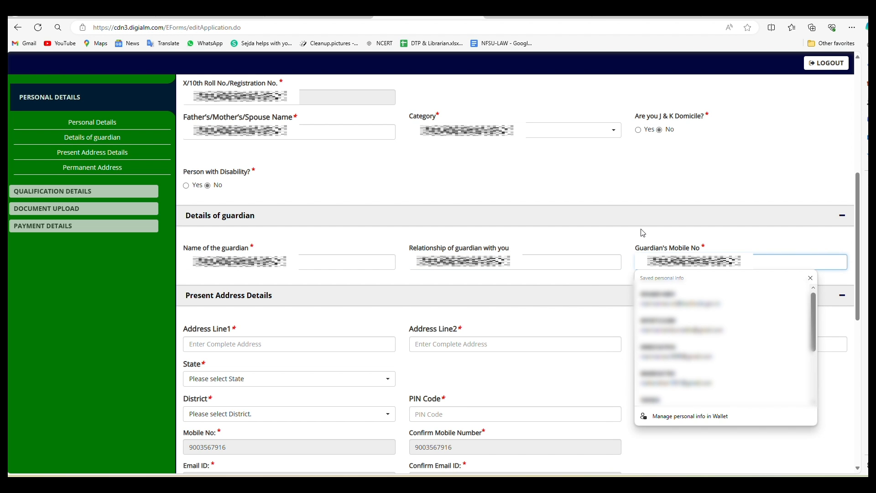
key("Tab")
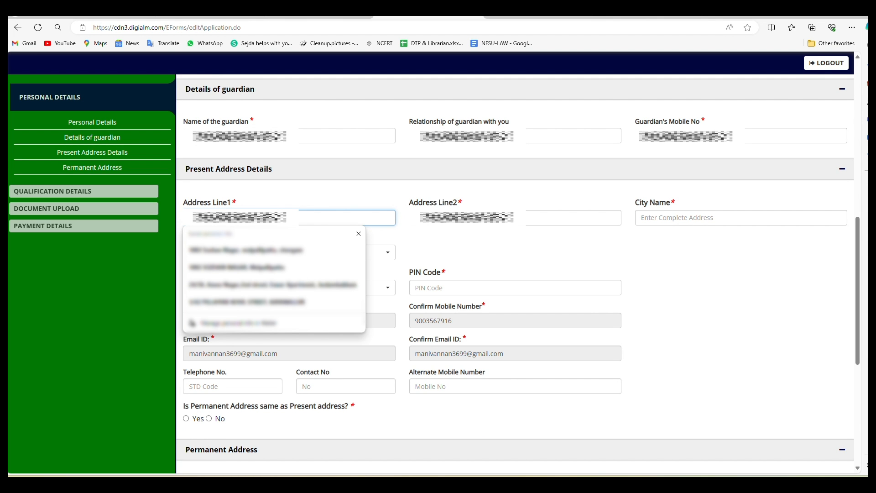
Step: Complete Address Line2 and enter the city name
key("Tab")
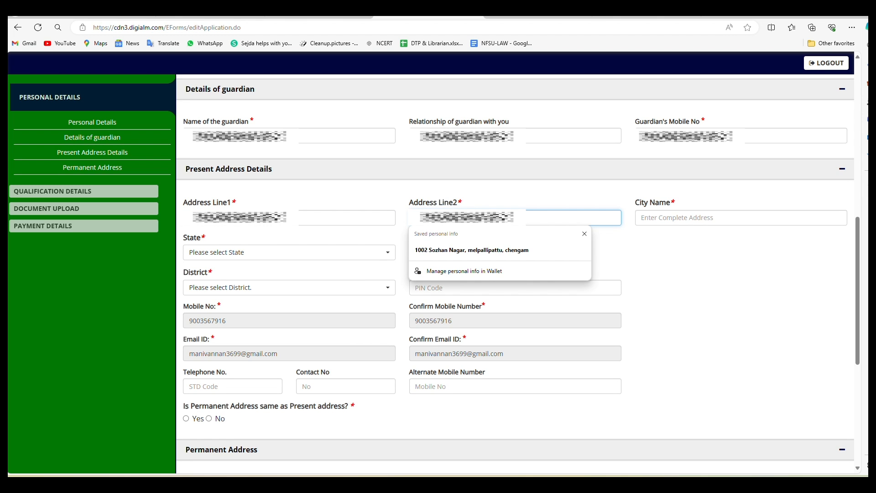
left_click(638, 216)
type("CHENGAM")
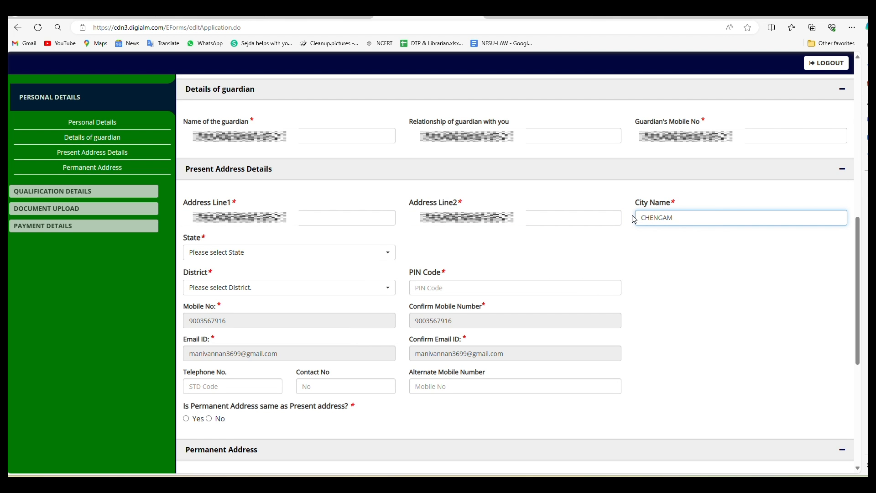
key("Tab")
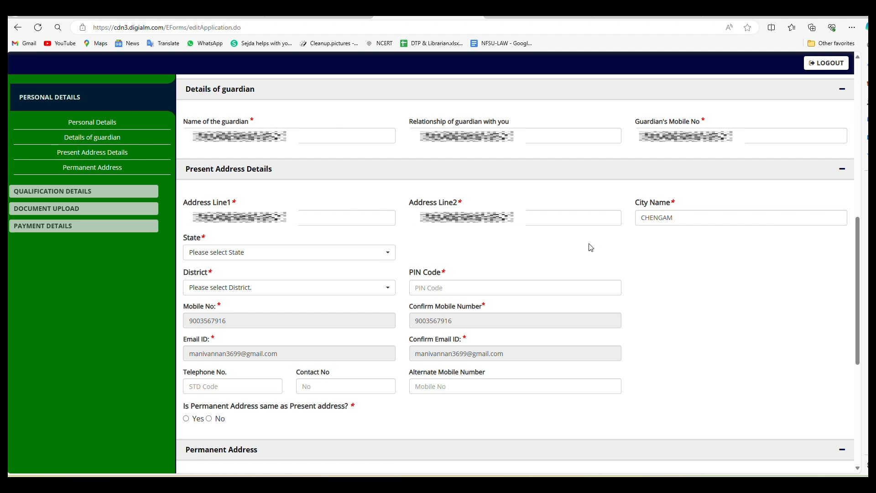
Step: Choose the state and district, enter the PIN code, and copy present address to permanent
left_click(287, 254)
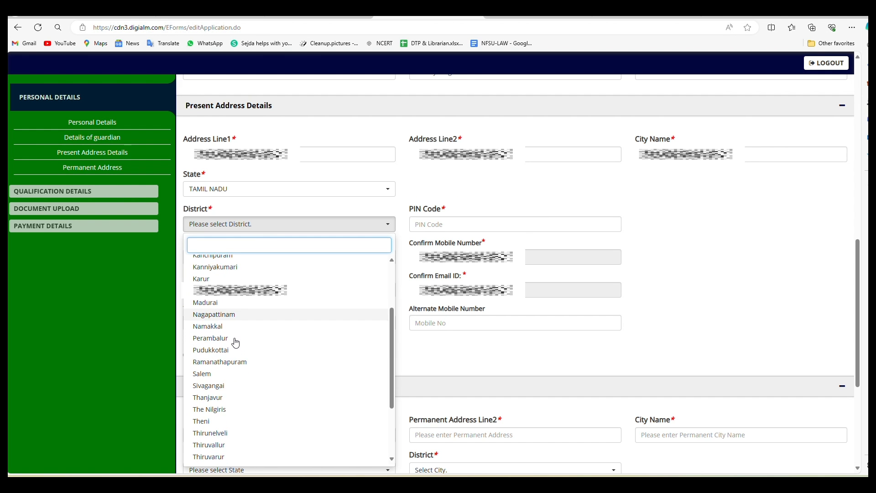
scroll(234, 357, "down", 5)
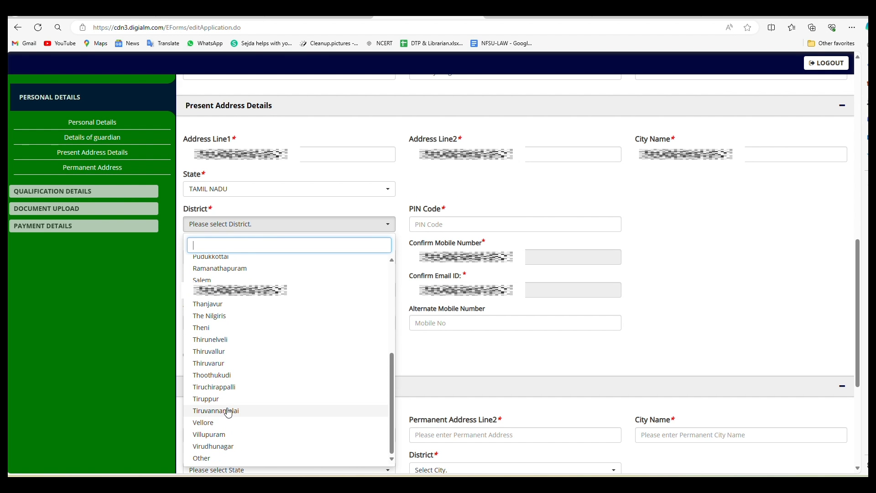
left_click(228, 411)
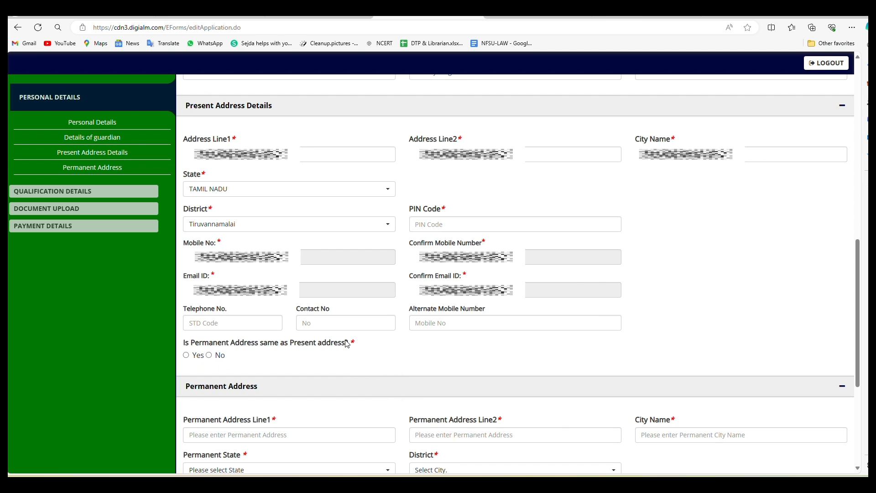
left_click(436, 225)
type("606703")
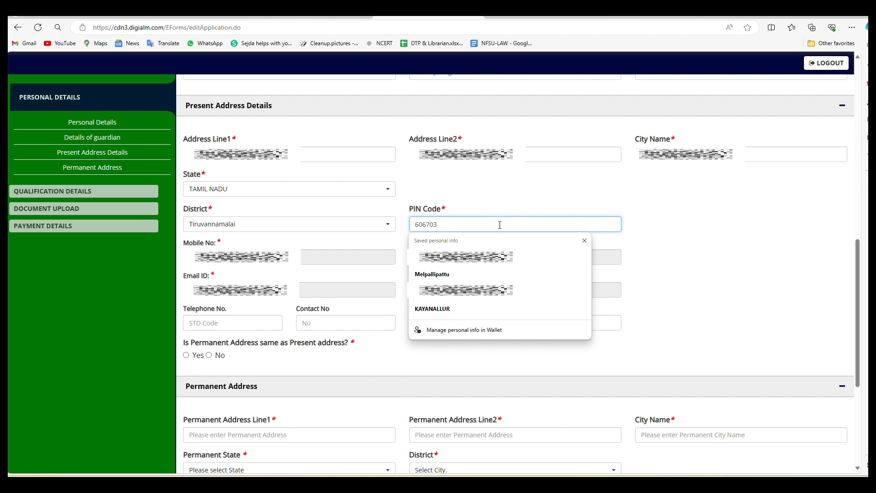
left_click(683, 239)
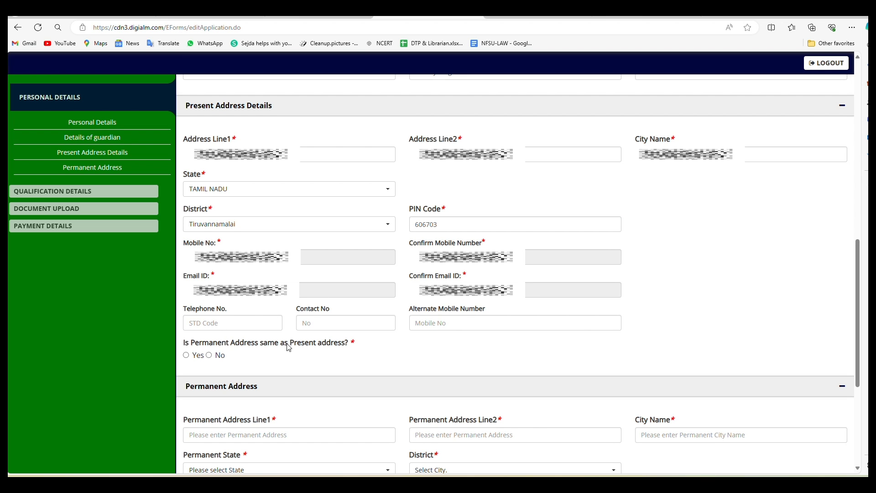
left_click(187, 356)
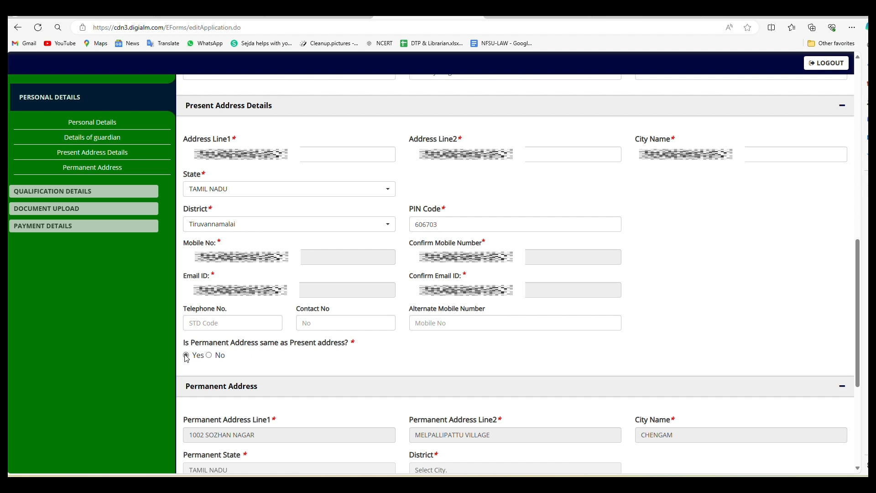
scroll(428, 366, "down", 5)
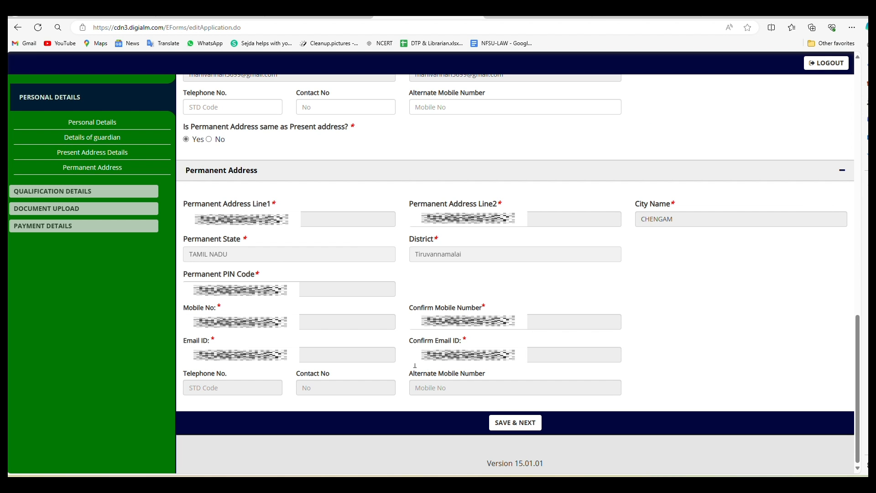
Step: Save personal details, then enter the 10th board name and percentage of marks
left_click(515, 423)
left_click(212, 305)
type("Tamil Nadu State Board of")
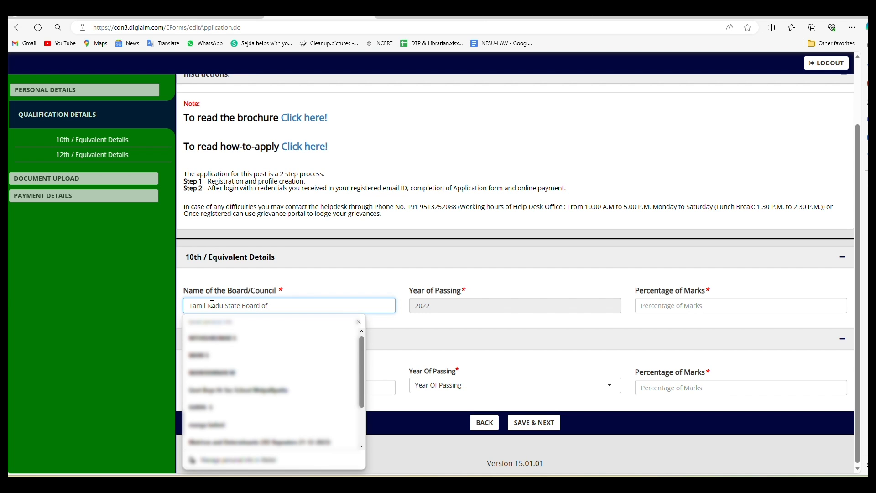
type("amination")
left_click(378, 288)
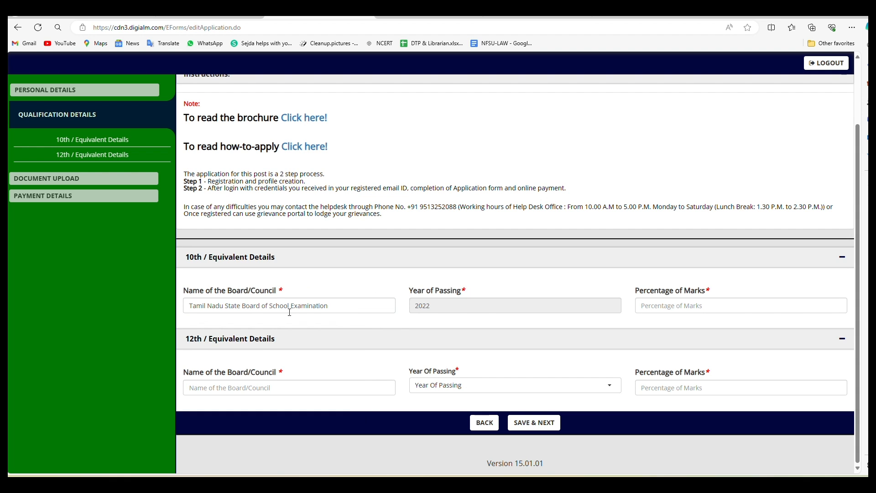
left_click(661, 305)
type("92")
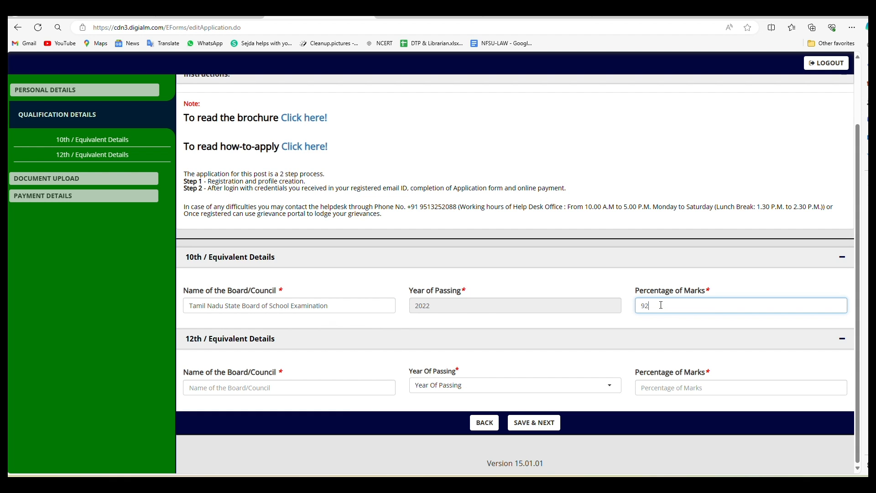
left_click(673, 329)
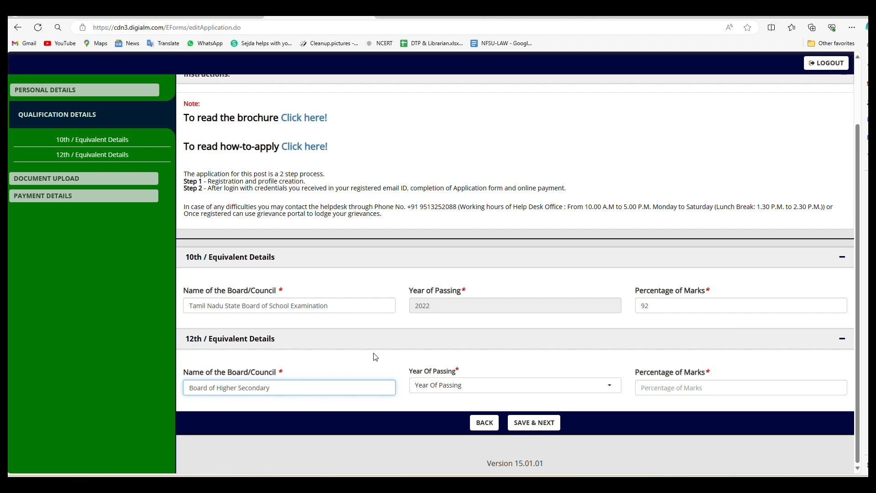
Step: Complete the 12th board name, set 2024 (results awaited) as passing year, and save
type("n Tamil Nadu")
left_click(471, 387)
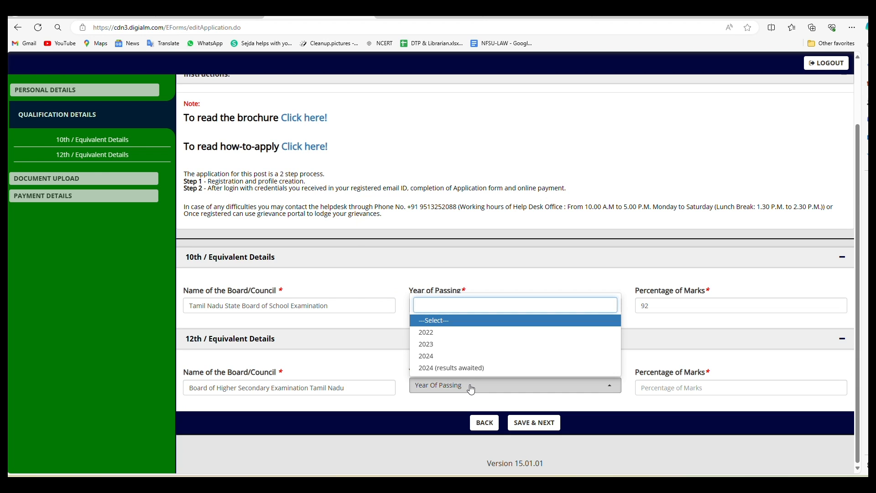
left_click(470, 367)
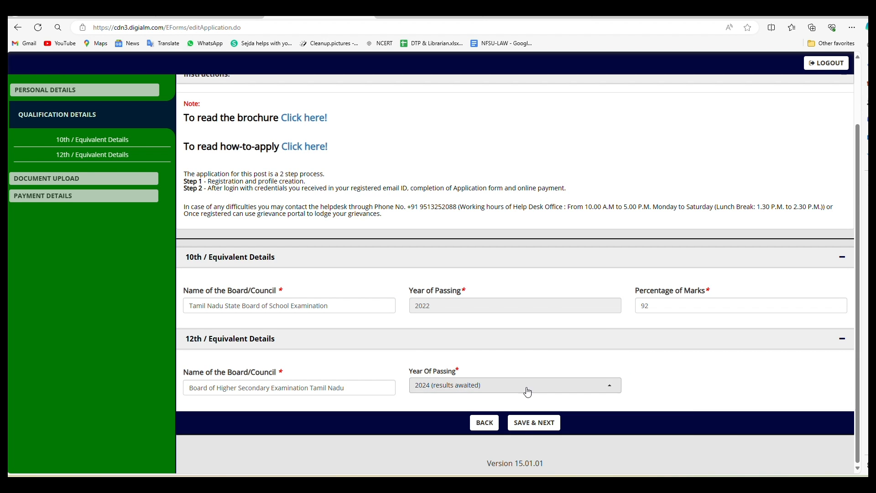
left_click(529, 423)
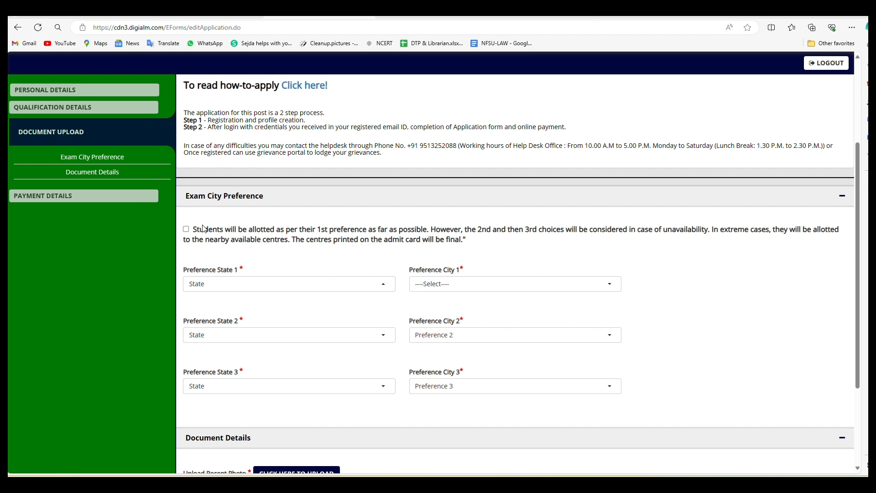
Step: Accept the allotment terms and set first preference to Tamil Nadu, Chennai
left_click(186, 229)
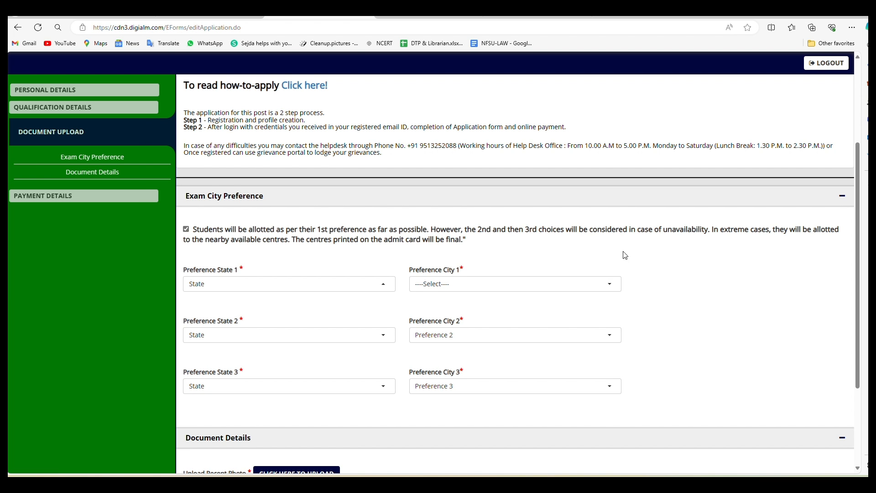
scroll(671, 249, "down", 2)
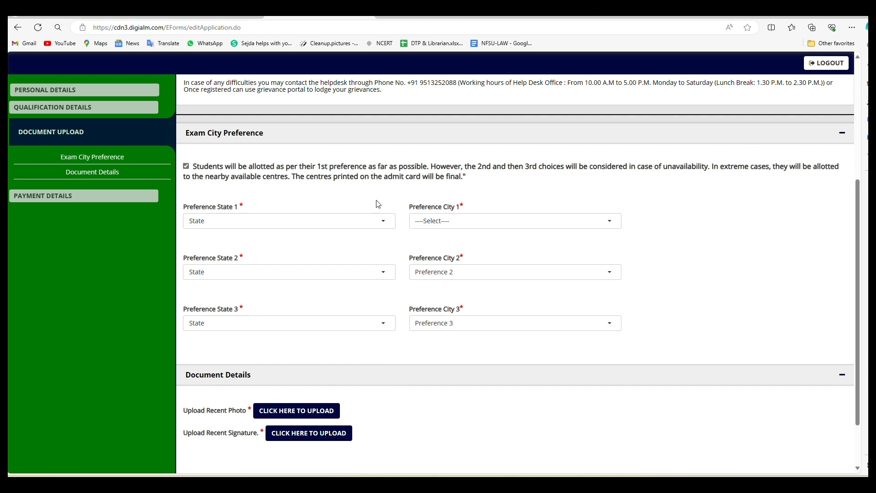
left_click(309, 223)
scroll(246, 354, "down", 5)
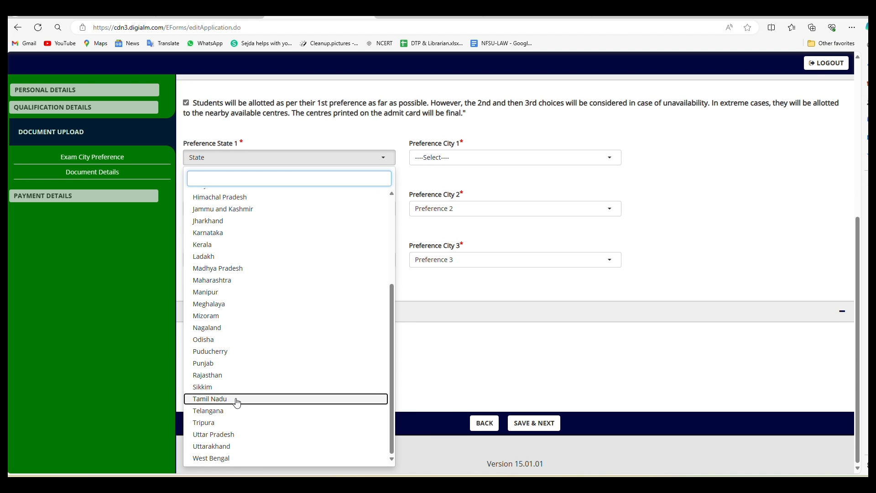
left_click(236, 400)
left_click(484, 164)
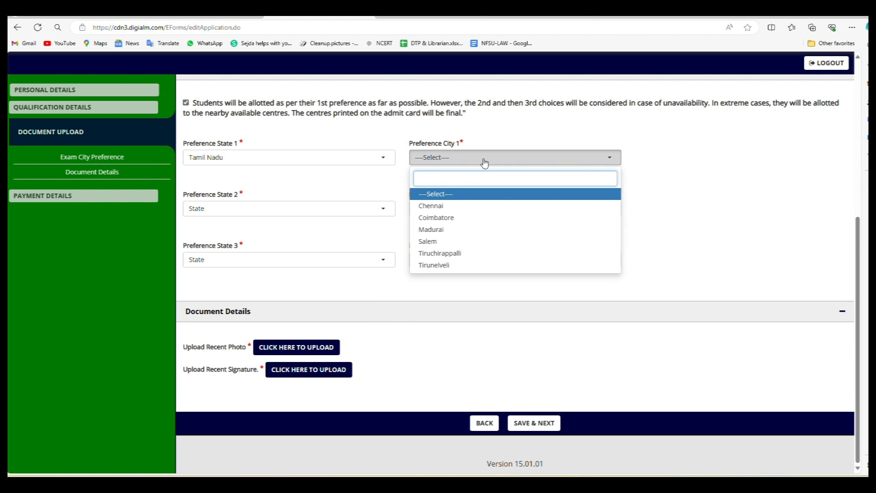
left_click(477, 206)
Step: Set the second exam preference to Tamil Nadu, Salem
left_click(274, 210)
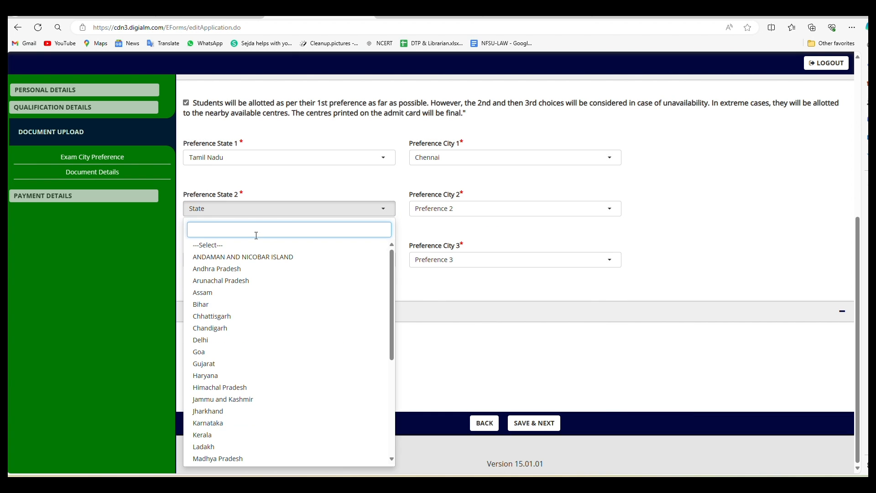
scroll(255, 301, "down", 2)
scroll(255, 303, "down", 3)
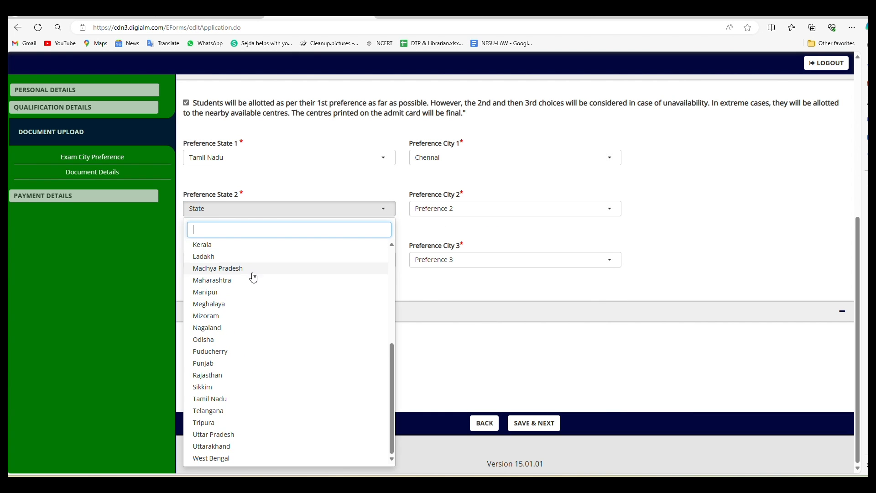
left_click(242, 400)
left_click(527, 211)
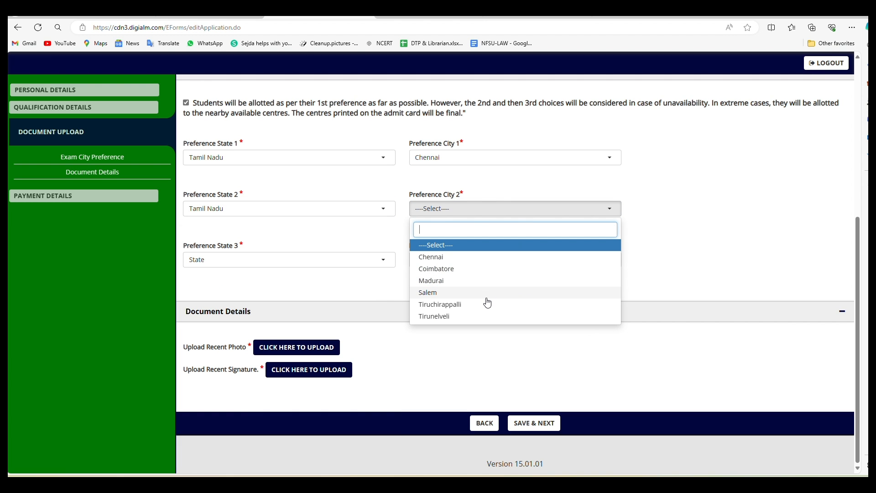
left_click(455, 295)
Step: Set the third exam preference to Tamil Nadu, Coimbatore
left_click(270, 260)
scroll(268, 365, "down", 5)
scroll(268, 373, "down", 3)
left_click(268, 433)
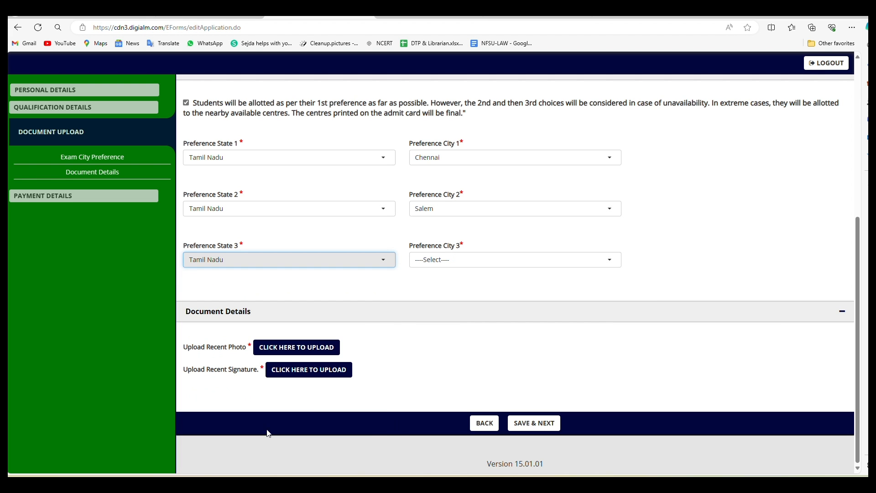
left_click(525, 265)
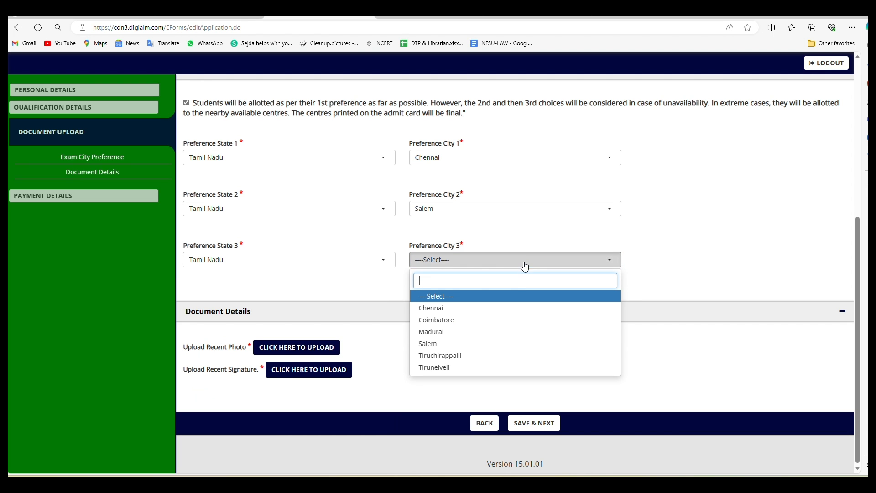
left_click(508, 320)
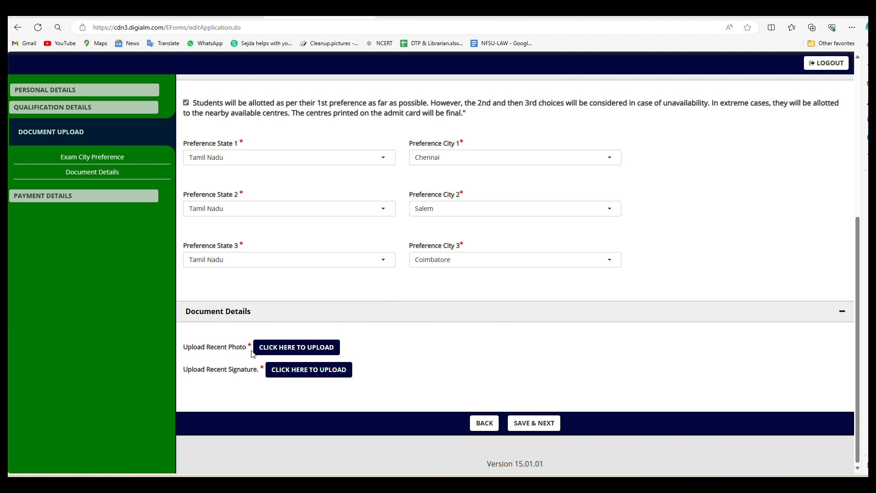
left_click(303, 346)
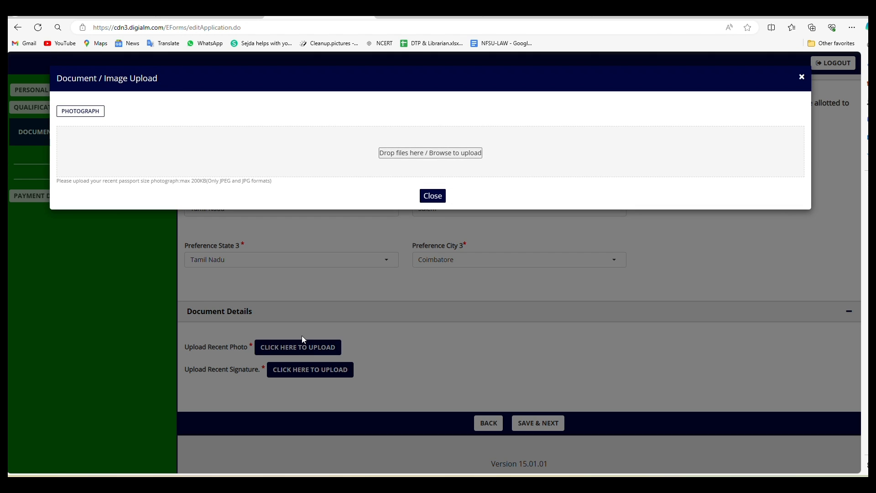
Step: Upload the recent photo file from the computer
left_click(396, 152)
left_click(43, 111)
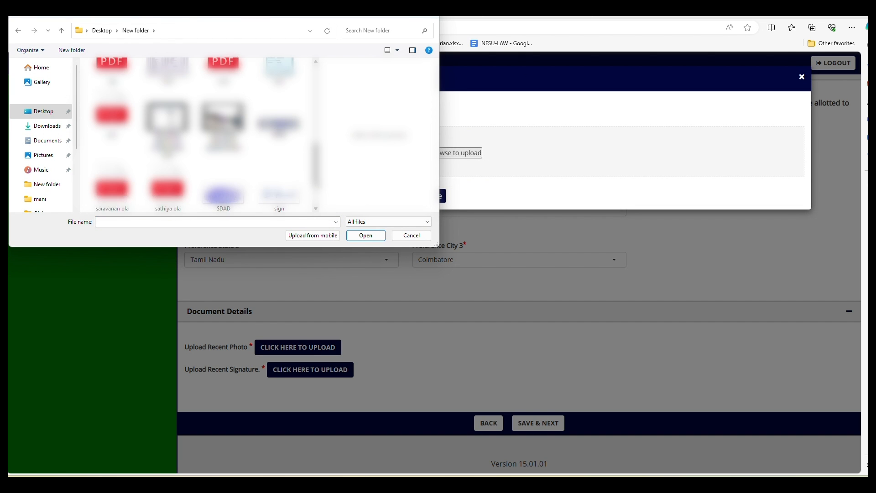
scroll(287, 147, "up", 3)
left_click(280, 136)
left_click(366, 235)
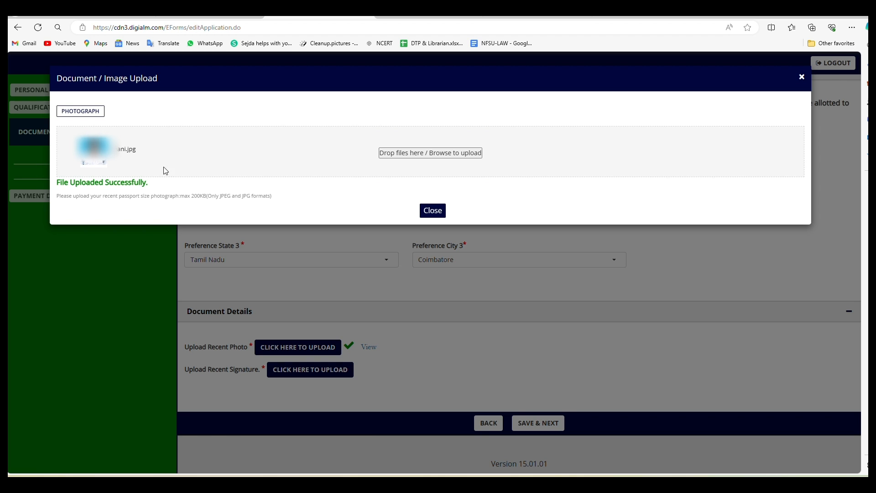
left_click(433, 211)
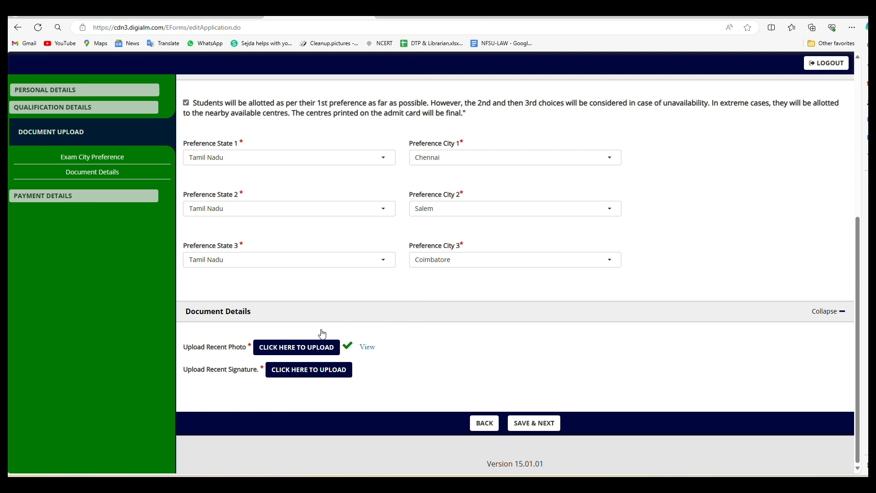
Step: Upload the signature file from the computer
left_click(306, 372)
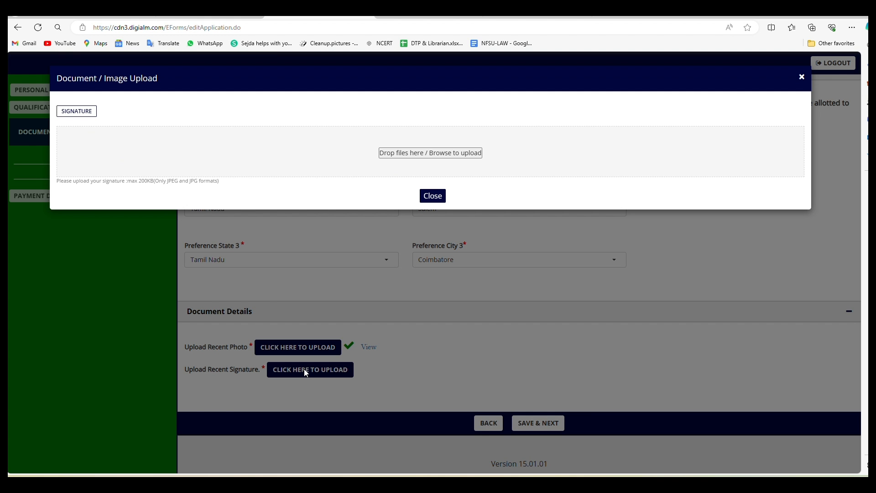
left_click(412, 156)
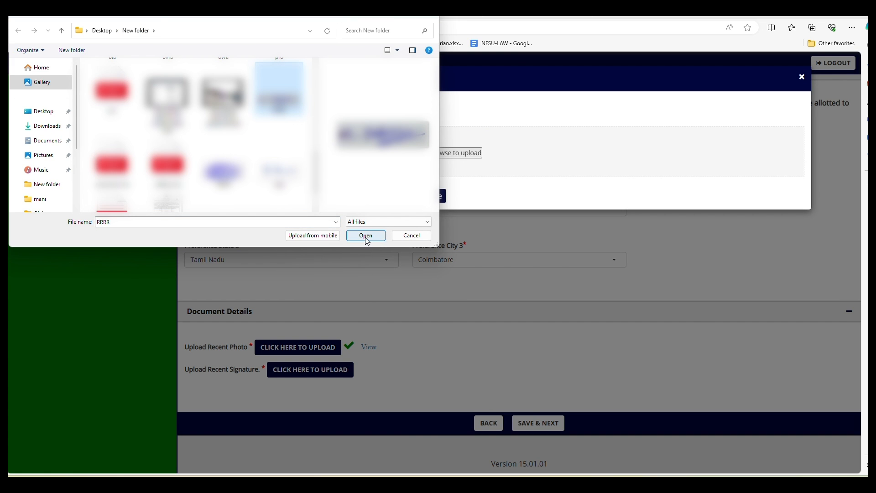
left_click(366, 235)
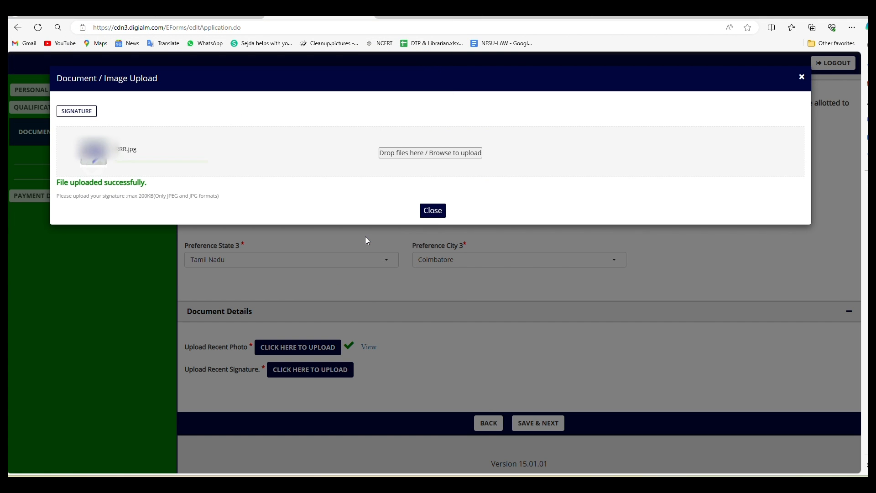
left_click(433, 212)
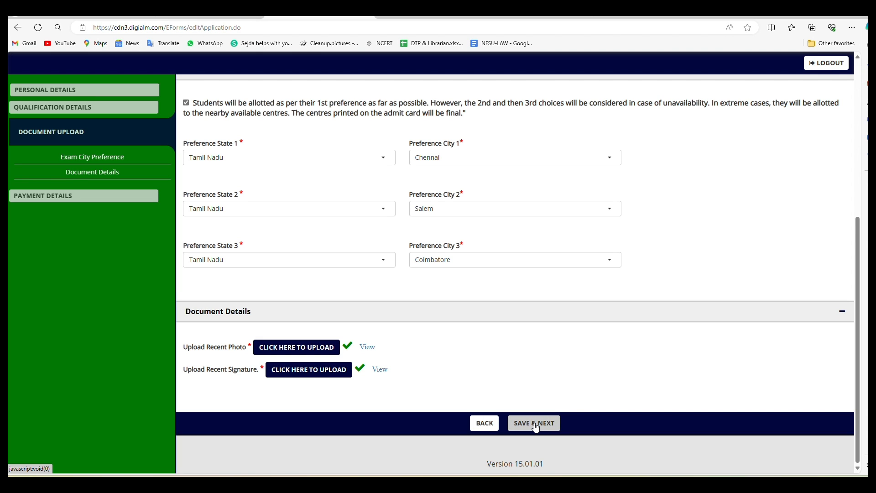
Step: Save the documents page, accept the declaration and enter the shown captcha
left_click(535, 424)
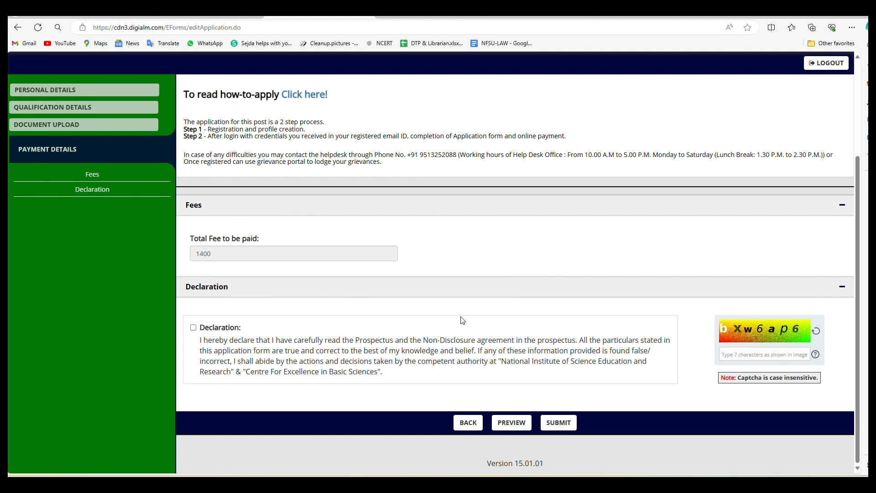
left_click(193, 327)
left_click(765, 355)
type("b")
type("Xw6ap6")
Step: Review the application preview, submit it, and choose Other Bank Debit Cards on SBIePay
left_click(512, 422)
scroll(243, 214, "down", 2)
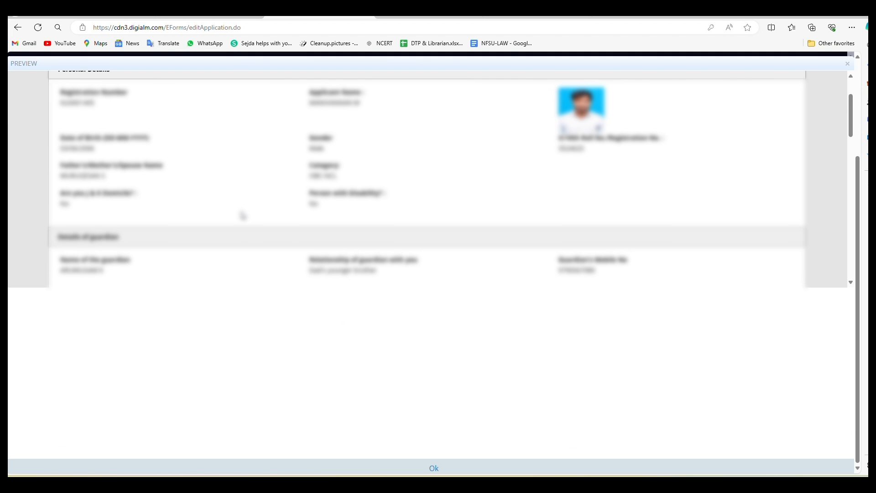
scroll(239, 207, "up", 1)
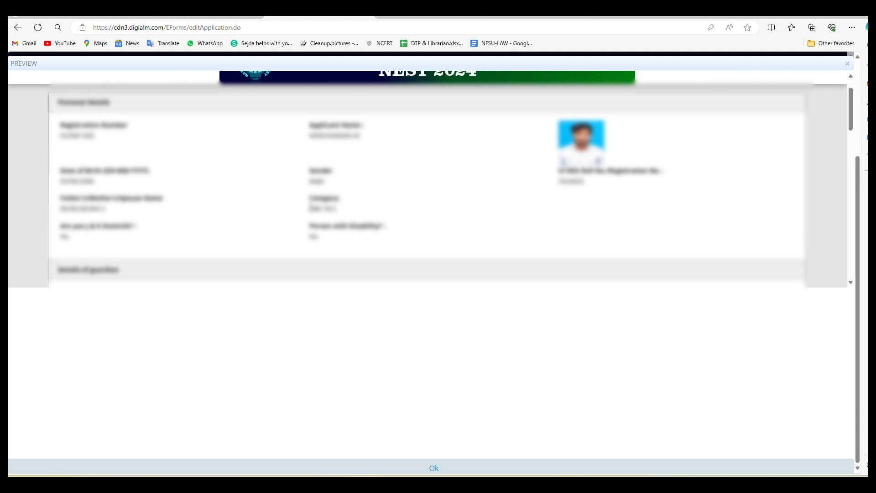
scroll(274, 204, "down", 2)
scroll(370, 196, "down", 2)
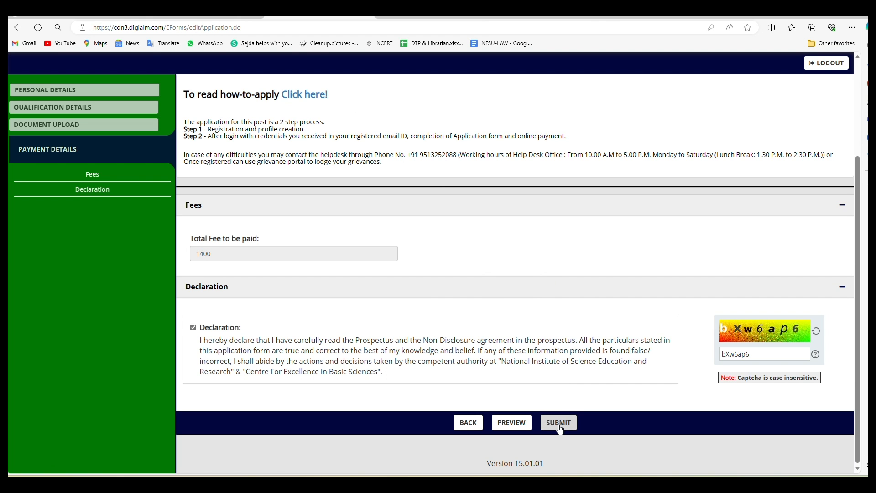
left_click(559, 422)
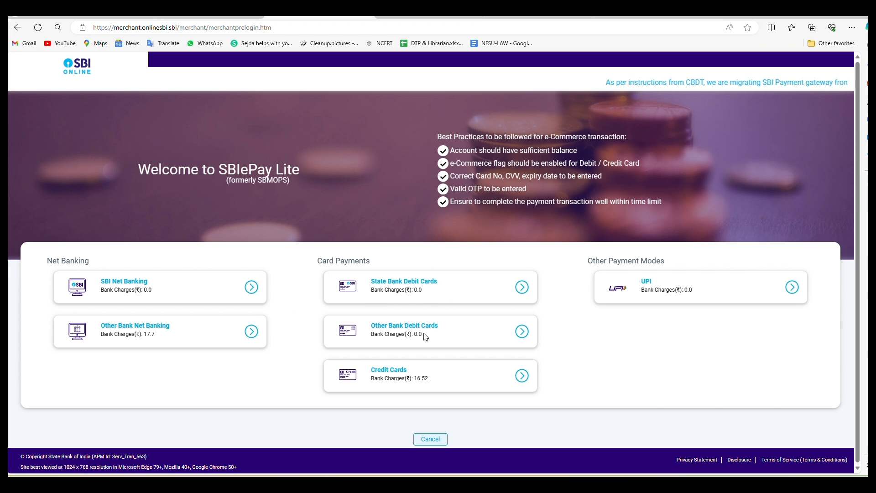
left_click(522, 332)
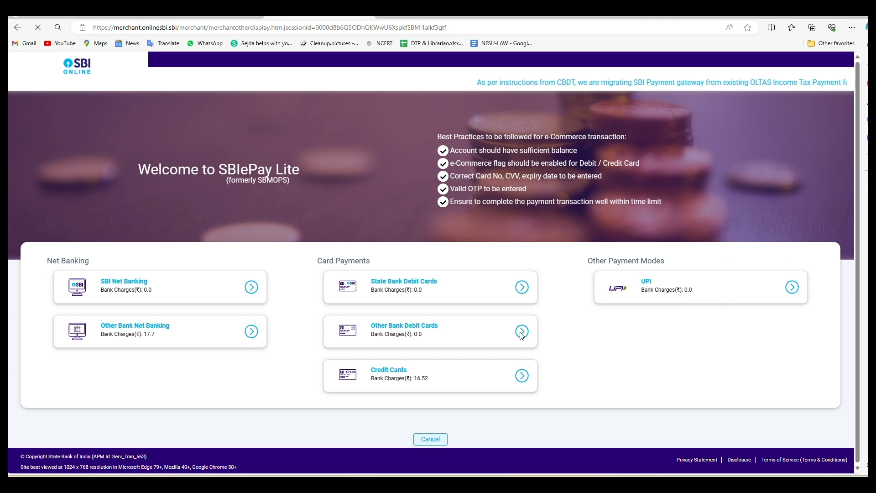